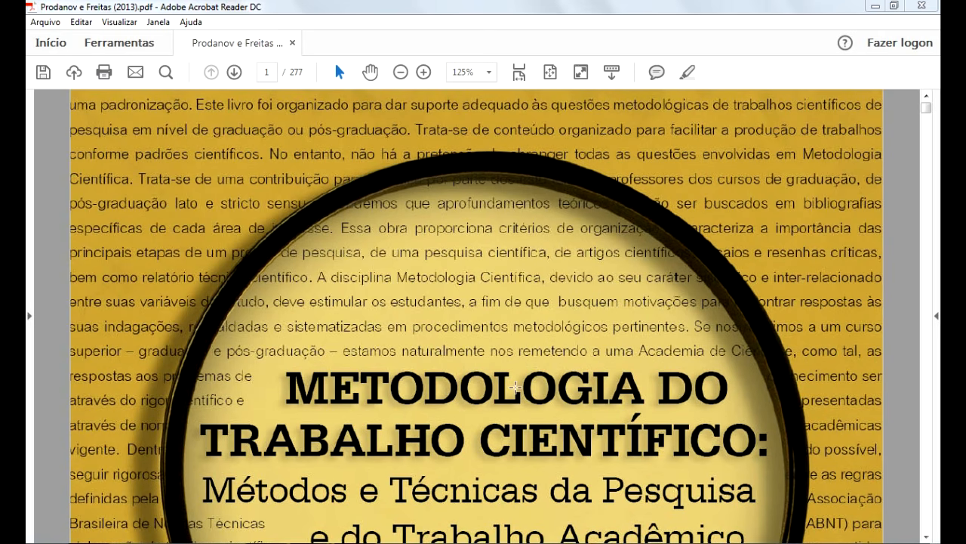
- Examine the book's cover and title page for its title, subtitle, edition and authors
{"action": "left_click", "coordinate": [927, 537]}
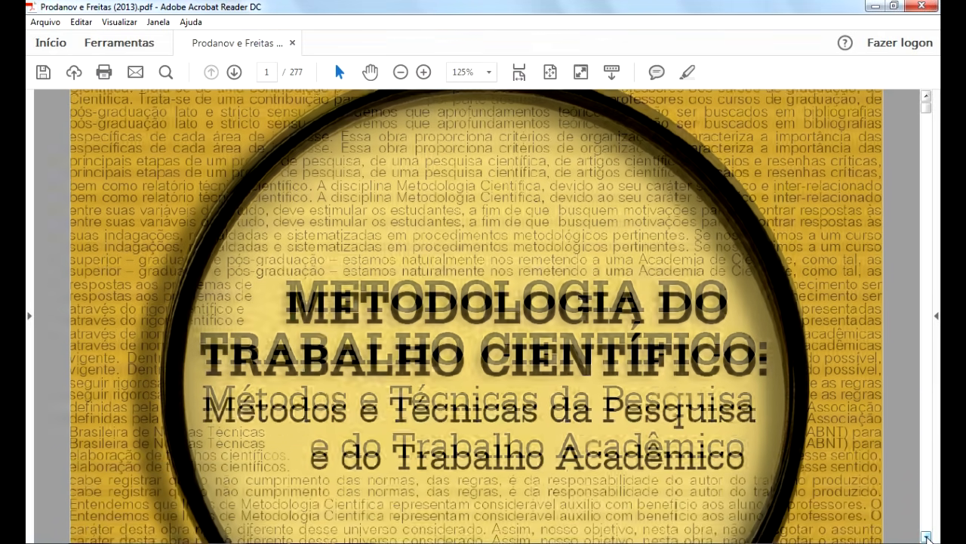
{"action": "left_click_drag", "start_coordinate": [927, 537], "coordinate": [927, 537]}
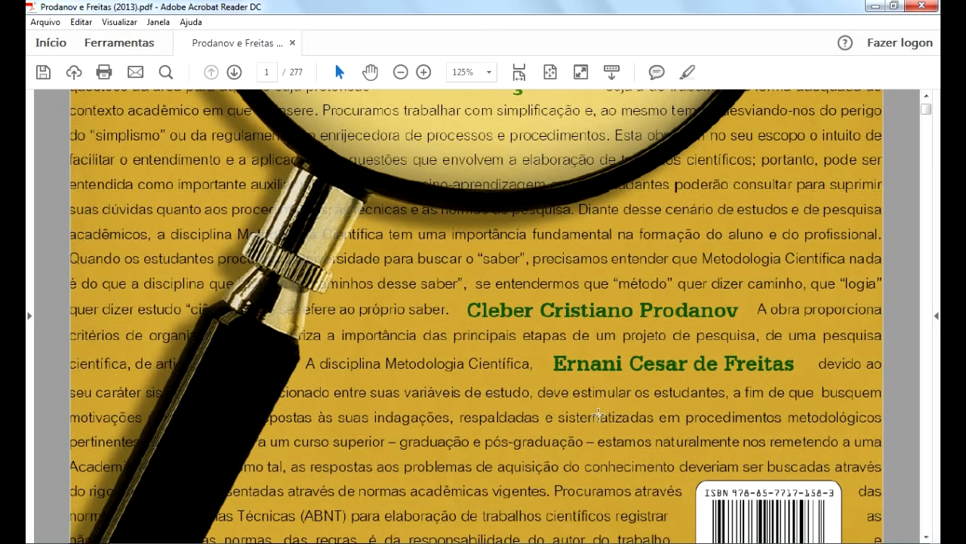
{"action": "scroll", "coordinate": [640, 285], "scroll_direction": "up", "scroll_amount": 2}
{"action": "scroll", "coordinate": [642, 282], "scroll_direction": "up", "scroll_amount": 10}
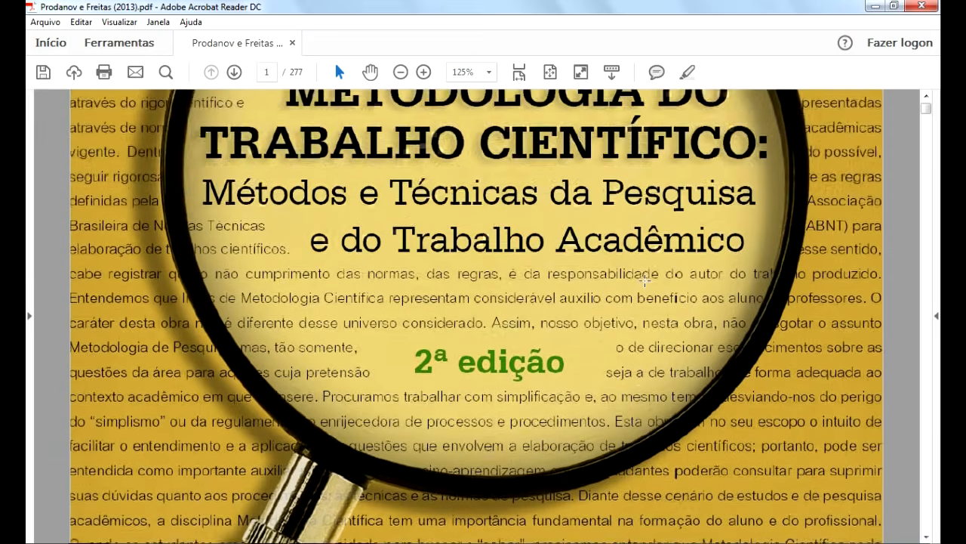
{"action": "scroll", "coordinate": [647, 279], "scroll_direction": "up", "scroll_amount": 4}
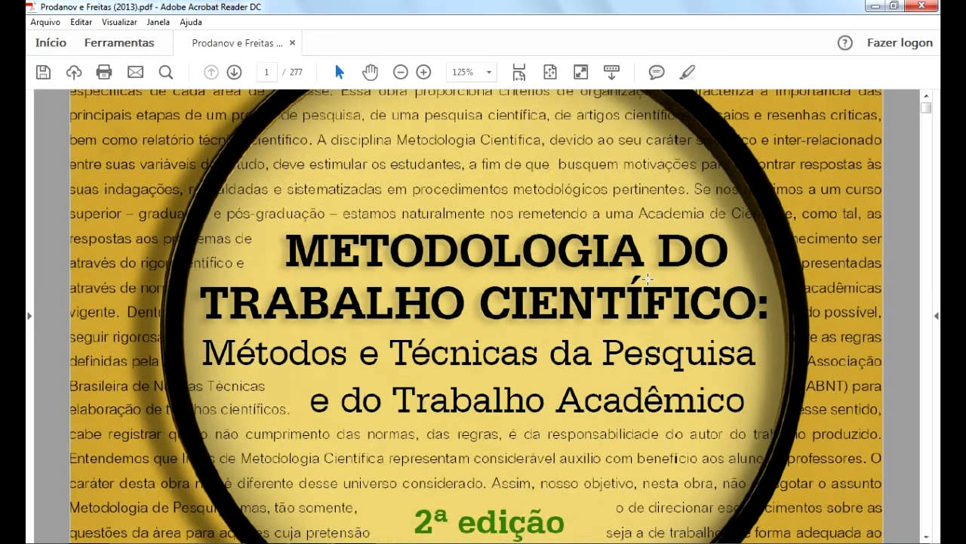
{"action": "scroll", "coordinate": [649, 278], "scroll_direction": "up", "scroll_amount": 2}
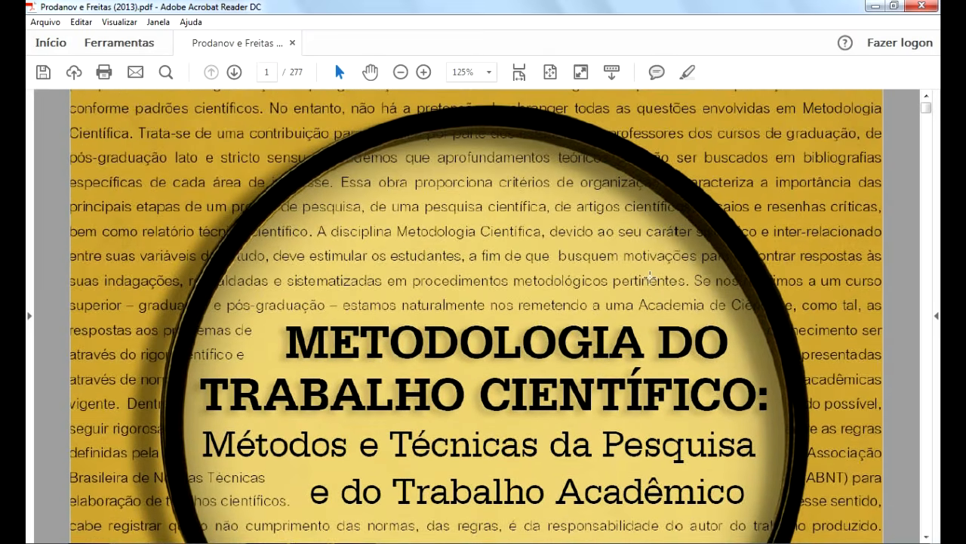
{"action": "scroll", "coordinate": [649, 276], "scroll_direction": "down", "scroll_amount": 2}
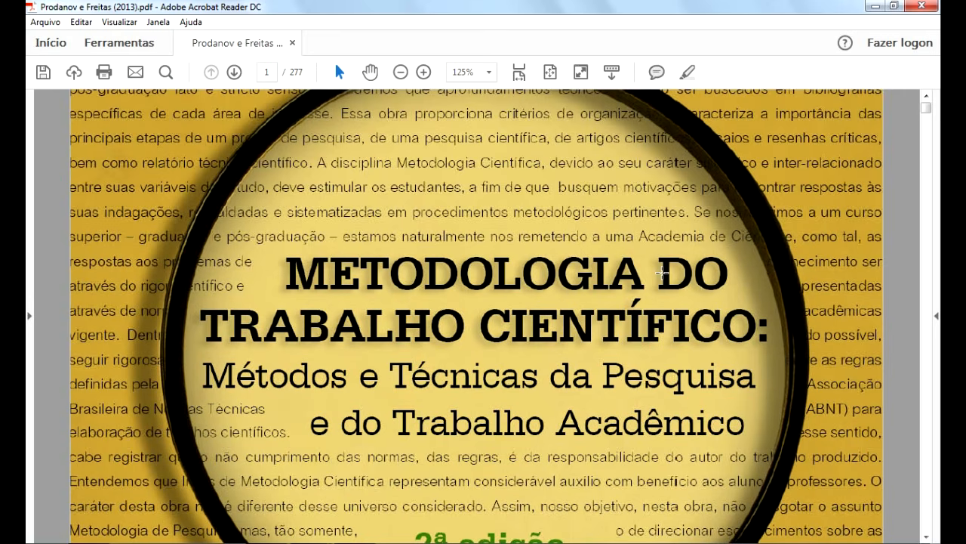
{"action": "scroll", "coordinate": [661, 272], "scroll_direction": "down", "scroll_amount": 4}
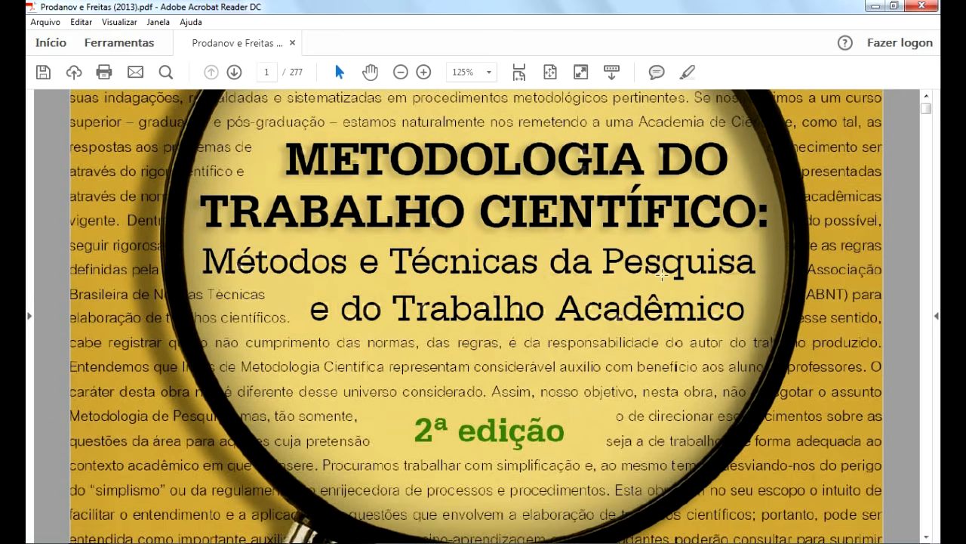
{"action": "scroll", "coordinate": [661, 273], "scroll_direction": "down", "scroll_amount": 3}
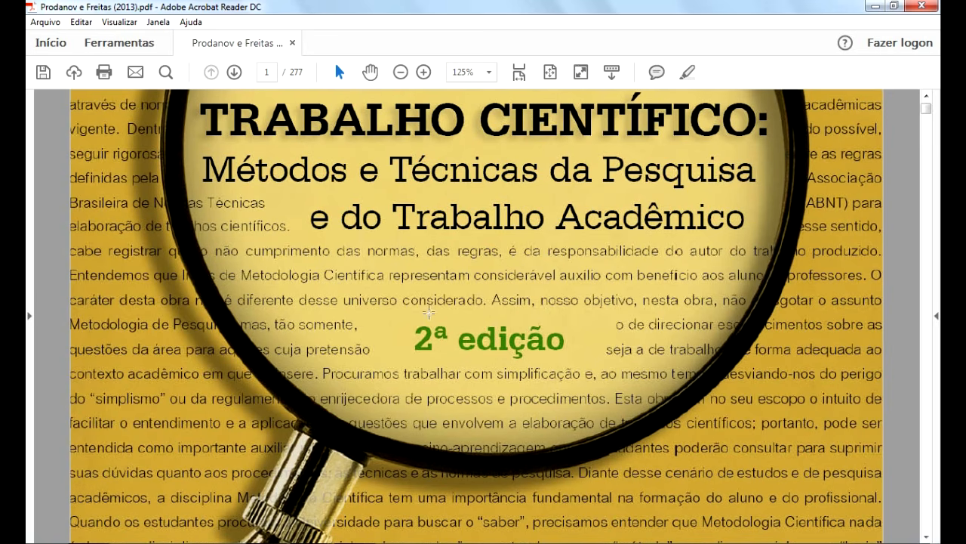
{"action": "scroll", "coordinate": [433, 311], "scroll_direction": "down", "scroll_amount": 1}
{"action": "scroll", "coordinate": [433, 311], "scroll_direction": "up", "scroll_amount": 8}
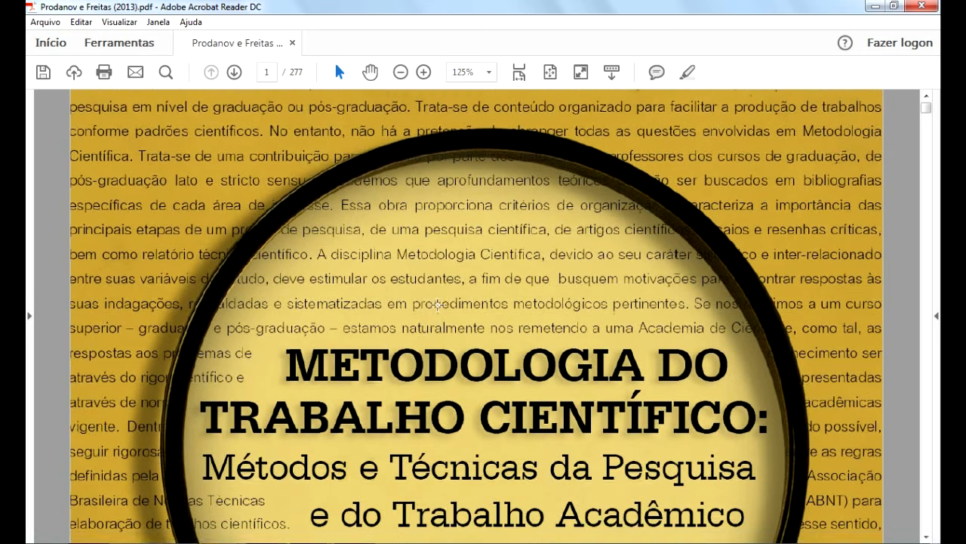
{"action": "scroll", "coordinate": [437, 306], "scroll_direction": "down", "scroll_amount": 3}
{"action": "scroll", "coordinate": [437, 305], "scroll_direction": "down", "scroll_amount": 8}
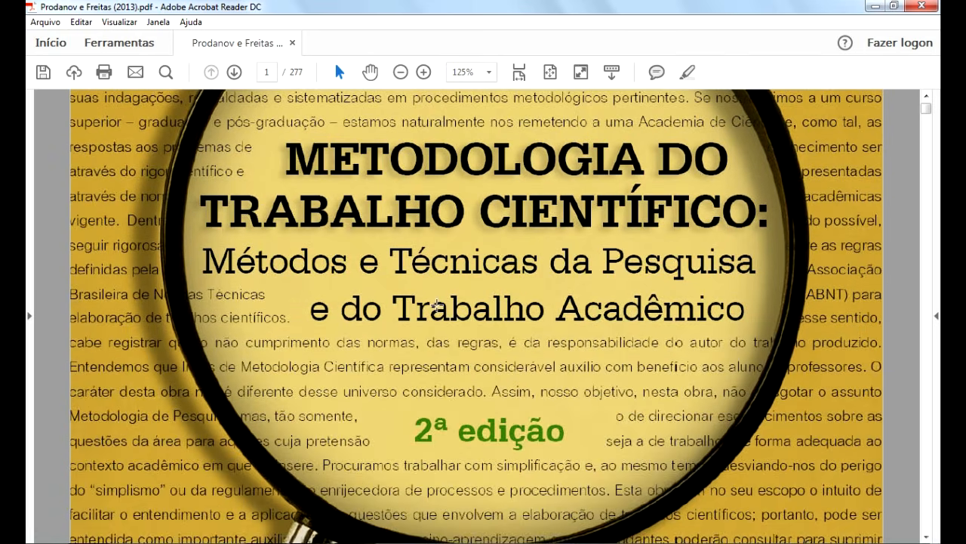
{"action": "scroll", "coordinate": [437, 306], "scroll_direction": "down", "scroll_amount": 8}
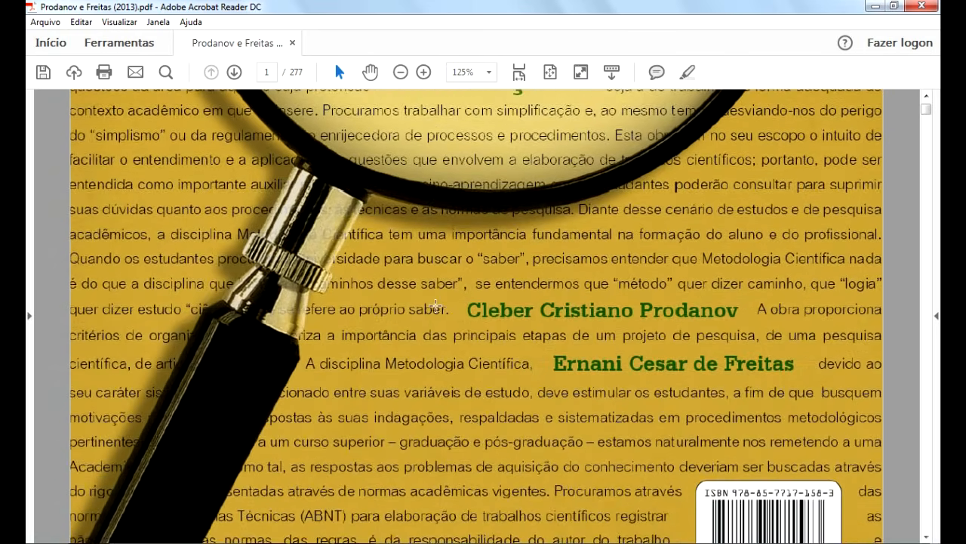
{"action": "scroll", "coordinate": [435, 306], "scroll_direction": "up", "scroll_amount": 2}
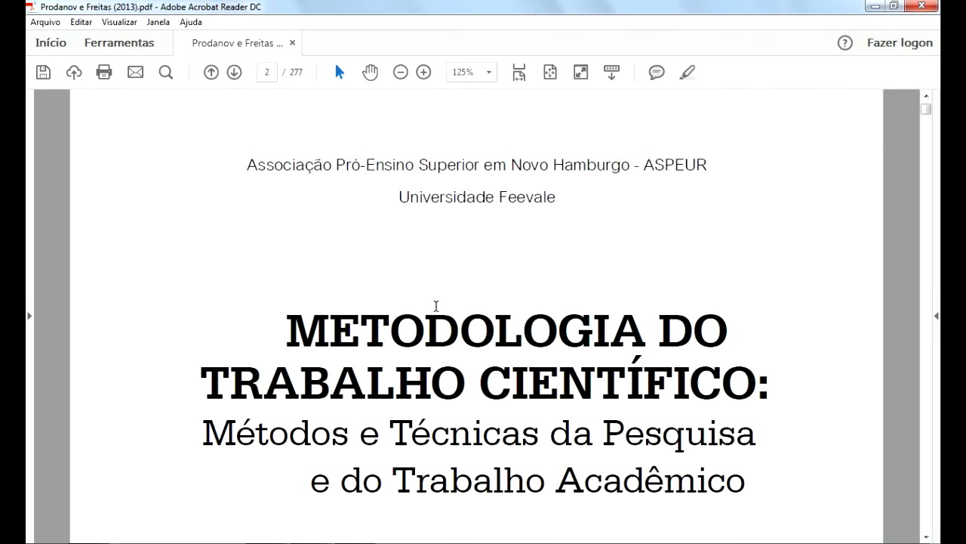
{"action": "scroll", "coordinate": [436, 306], "scroll_direction": "down", "scroll_amount": 2}
{"action": "scroll", "coordinate": [435, 305], "scroll_direction": "down", "scroll_amount": 5}
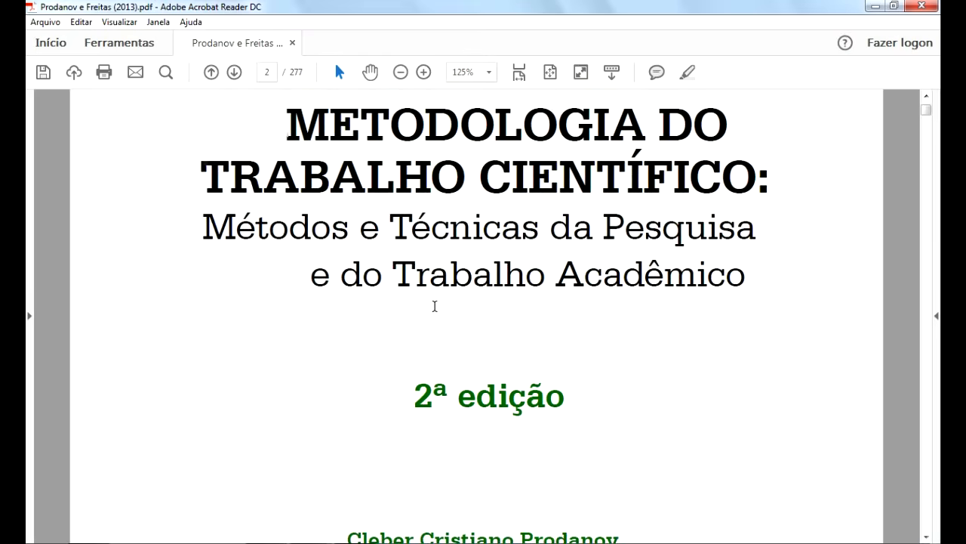
- Go to page 14 of the PDF
{"action": "left_click", "coordinate": [258, 73]}
{"action": "type", "text": "14"}
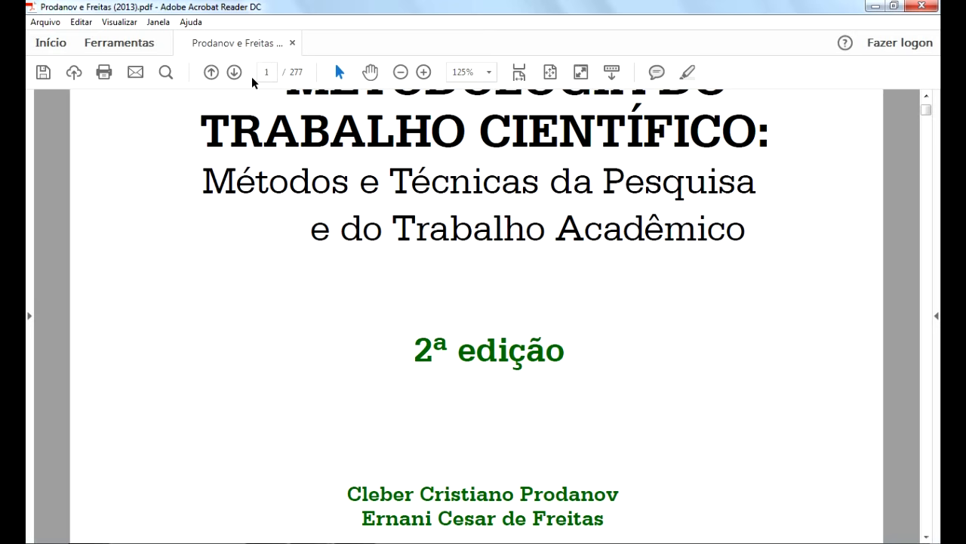
{"action": "key", "text": "Return"}
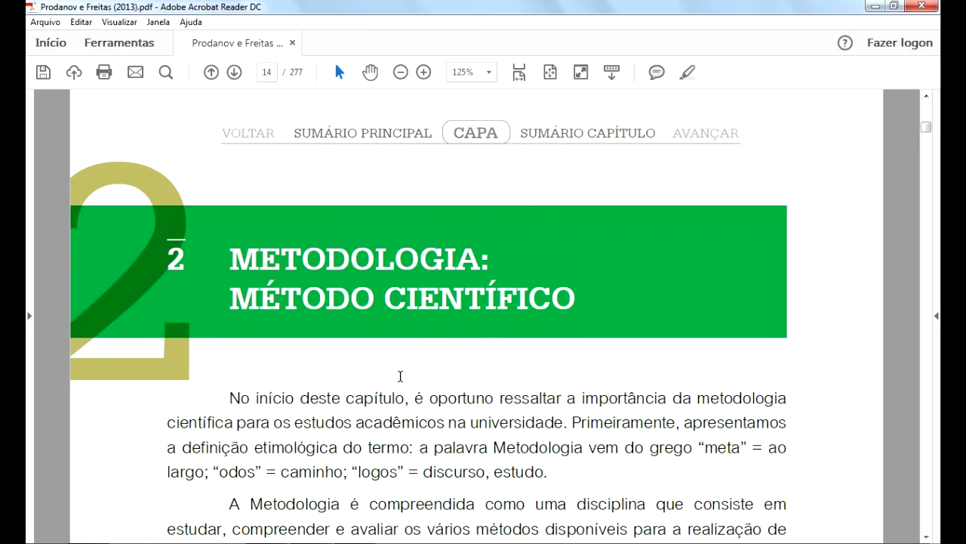
- Read the introduction of chapter 2 and the start of section 2.1, Definições de Ciência, on page 14
{"action": "scroll", "coordinate": [400, 375], "scroll_direction": "down", "scroll_amount": 3}
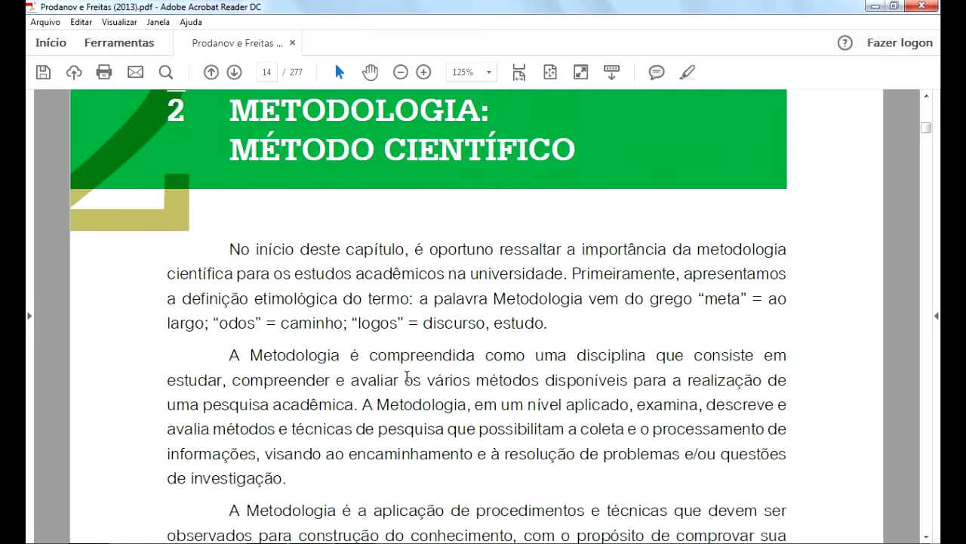
{"action": "scroll", "coordinate": [406, 376], "scroll_direction": "down", "scroll_amount": 3}
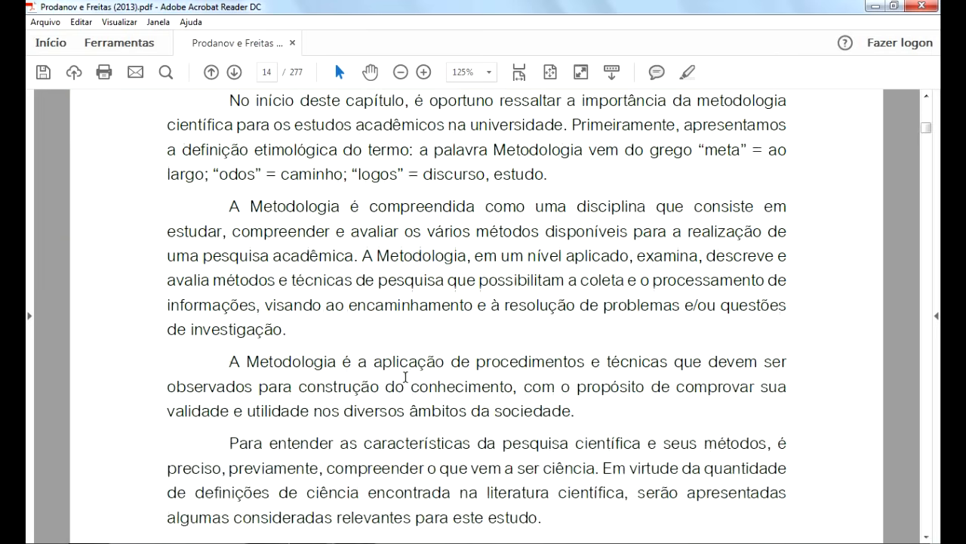
{"action": "scroll", "coordinate": [406, 377], "scroll_direction": "down", "scroll_amount": 2}
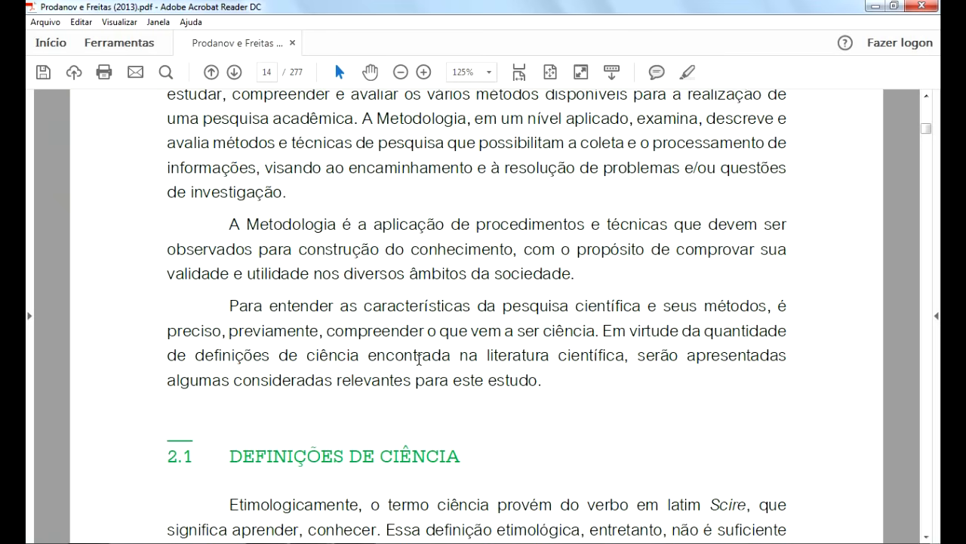
{"action": "scroll", "coordinate": [419, 360], "scroll_direction": "down", "scroll_amount": 4}
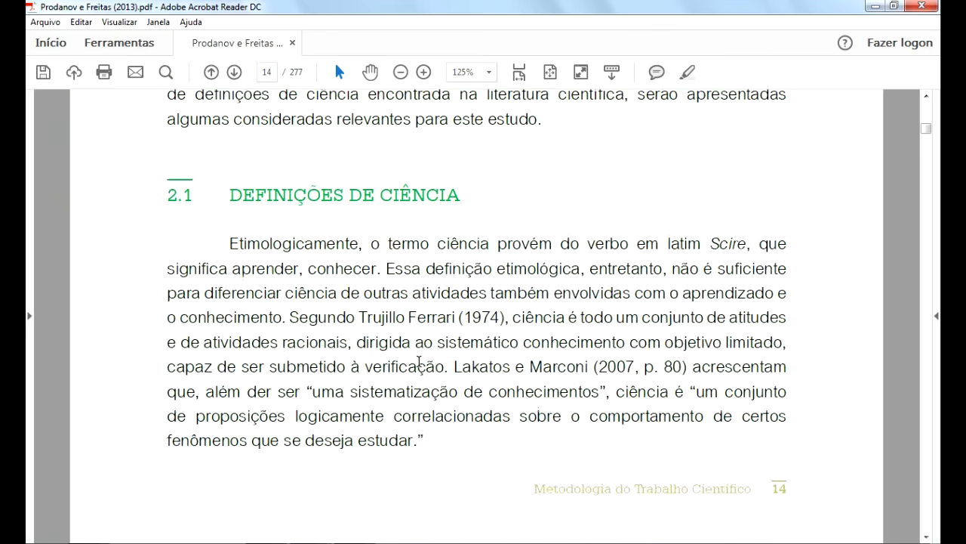
{"action": "scroll", "coordinate": [419, 361], "scroll_direction": "down", "scroll_amount": 2}
{"action": "scroll", "coordinate": [419, 366], "scroll_direction": "up", "scroll_amount": 5}
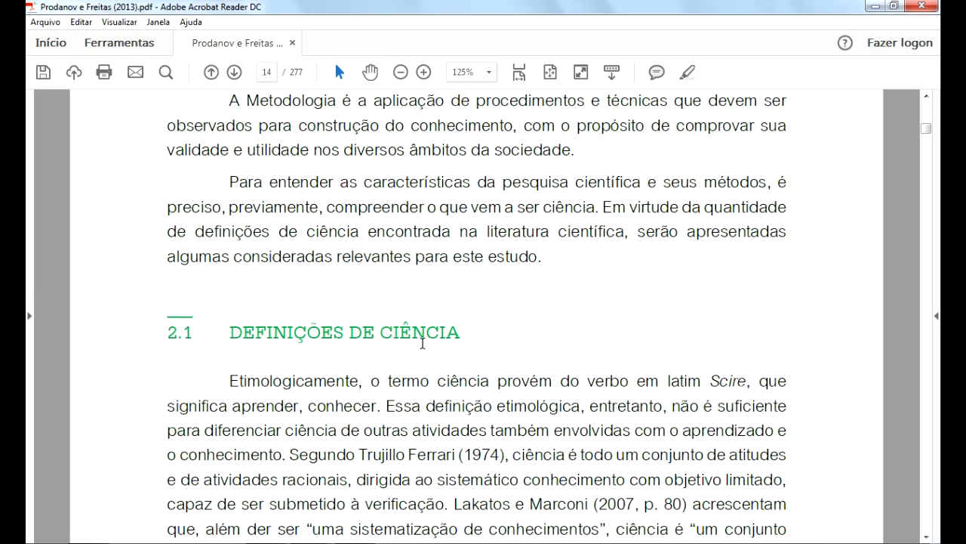
{"action": "scroll", "coordinate": [423, 344], "scroll_direction": "up", "scroll_amount": 3}
{"action": "scroll", "coordinate": [429, 337], "scroll_direction": "up", "scroll_amount": 2}
{"action": "scroll", "coordinate": [436, 335], "scroll_direction": "down", "scroll_amount": 2}
{"action": "scroll", "coordinate": [436, 334], "scroll_direction": "down", "scroll_amount": 4}
- Look through pages 15 and 16 as far as the opening paragraphs of section 2.2, Critérios de Cientificidade
{"action": "scroll", "coordinate": [435, 335], "scroll_direction": "down", "scroll_amount": 10}
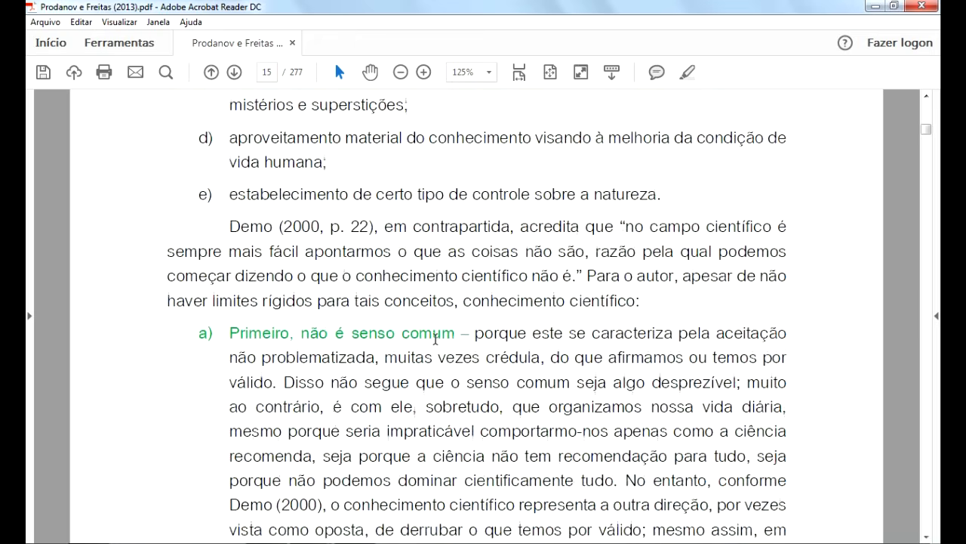
{"action": "scroll", "coordinate": [436, 339], "scroll_direction": "down", "scroll_amount": 4}
{"action": "scroll", "coordinate": [436, 344], "scroll_direction": "down", "scroll_amount": 4}
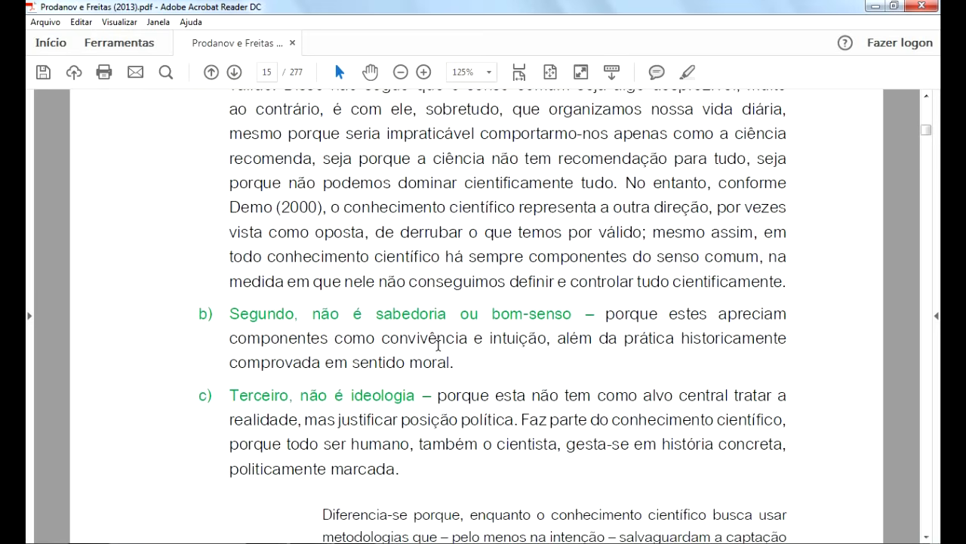
{"action": "scroll", "coordinate": [438, 345], "scroll_direction": "down", "scroll_amount": 10}
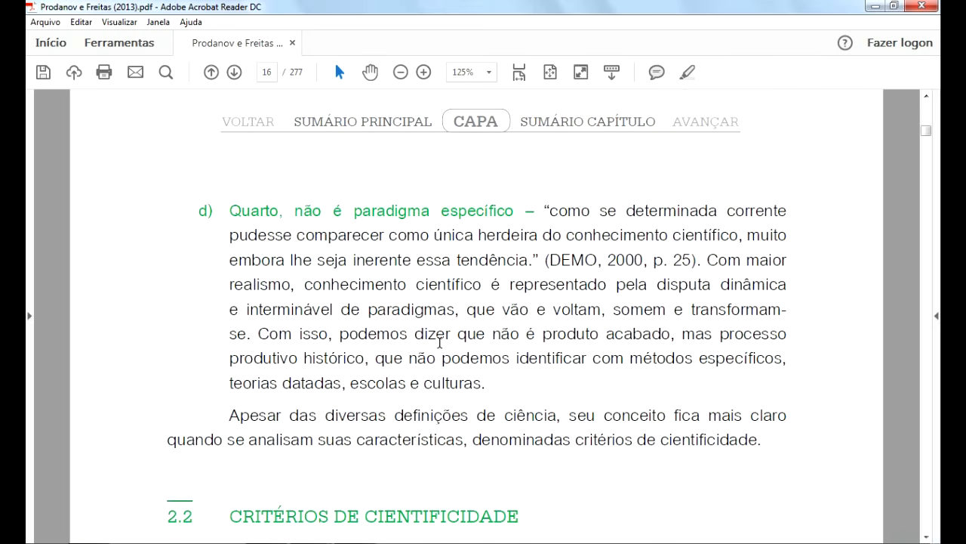
{"action": "scroll", "coordinate": [440, 343], "scroll_direction": "down", "scroll_amount": 3}
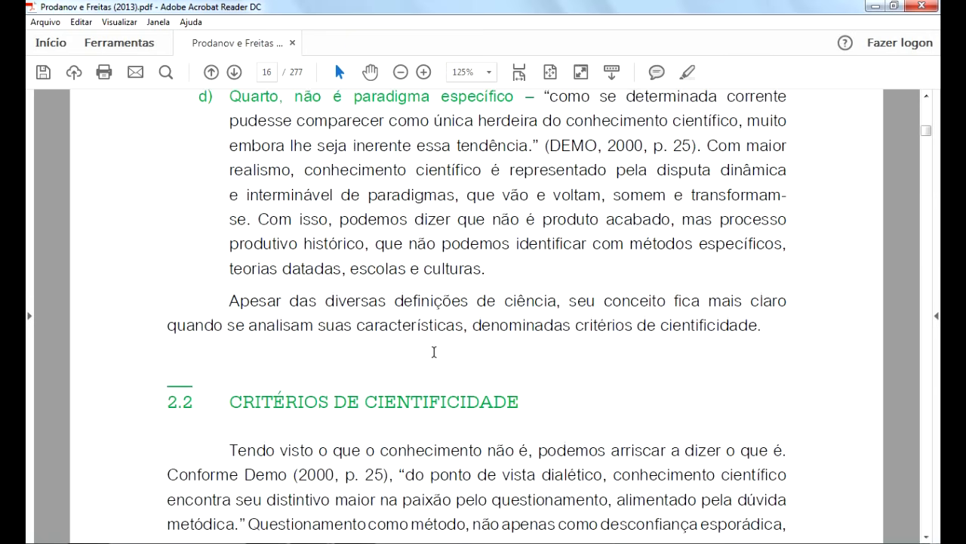
{"action": "scroll", "coordinate": [434, 351], "scroll_direction": "down", "scroll_amount": 5}
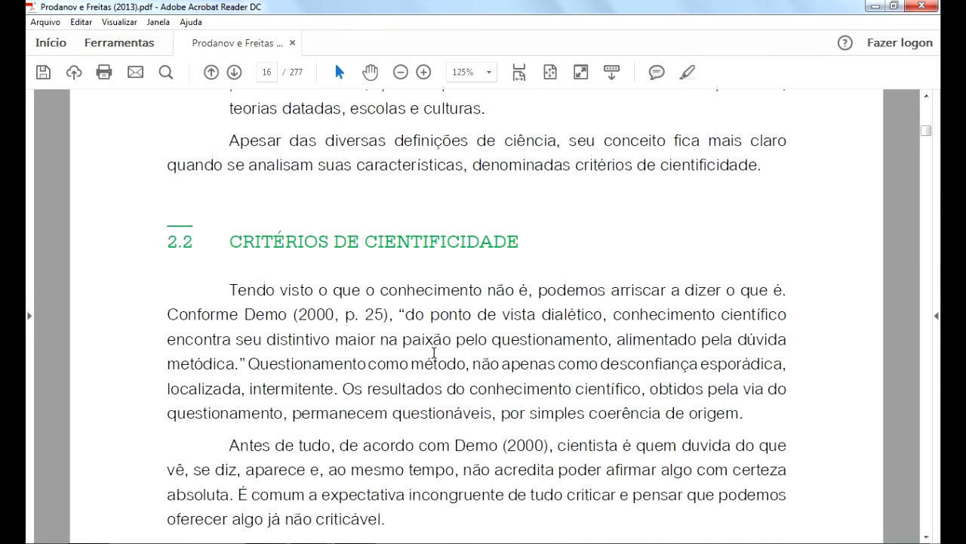
{"action": "scroll", "coordinate": [434, 352], "scroll_direction": "down", "scroll_amount": 4}
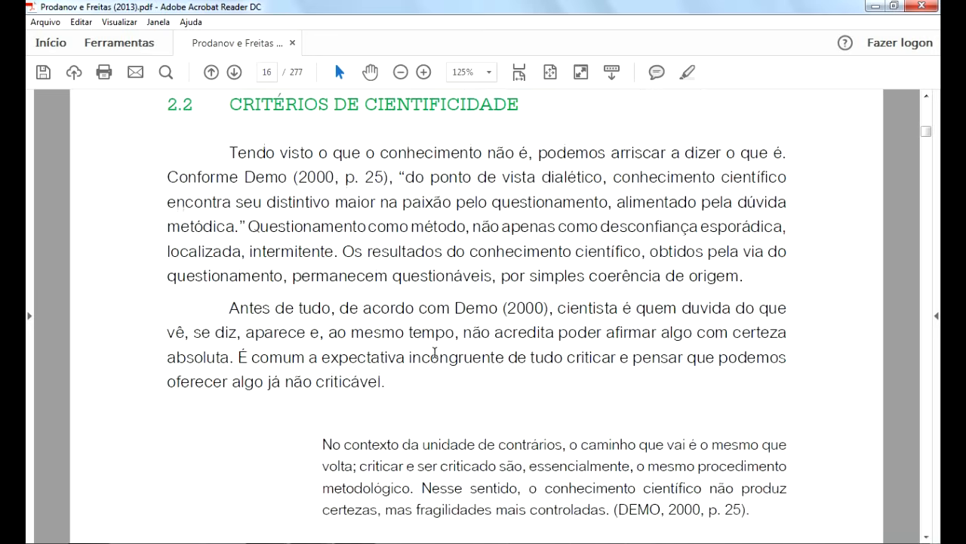
{"action": "scroll", "coordinate": [434, 351], "scroll_direction": "down", "scroll_amount": 3}
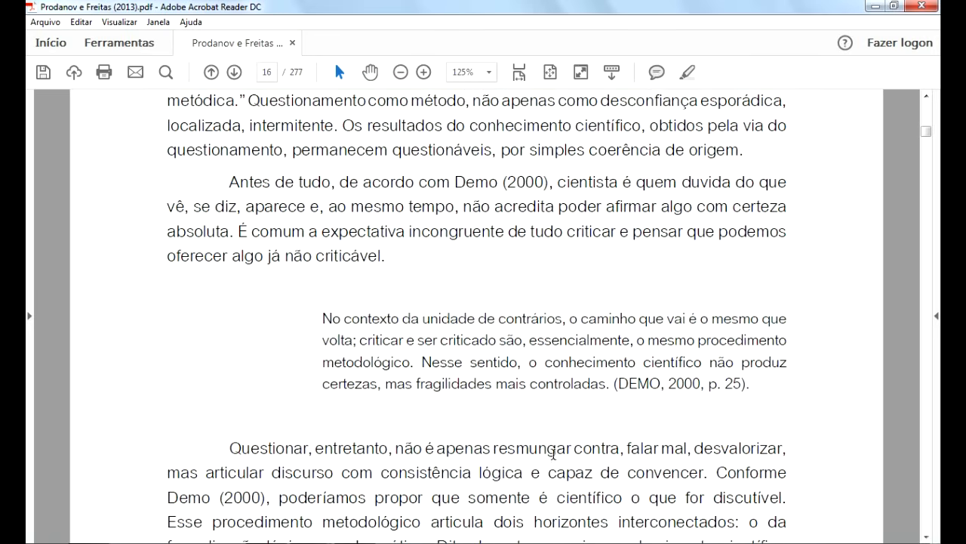
- Switch to the blank Word document Documento2 and set its top page margin to 3 cm using custom margins
{"action": "left_click", "coordinate": [311, 543]}
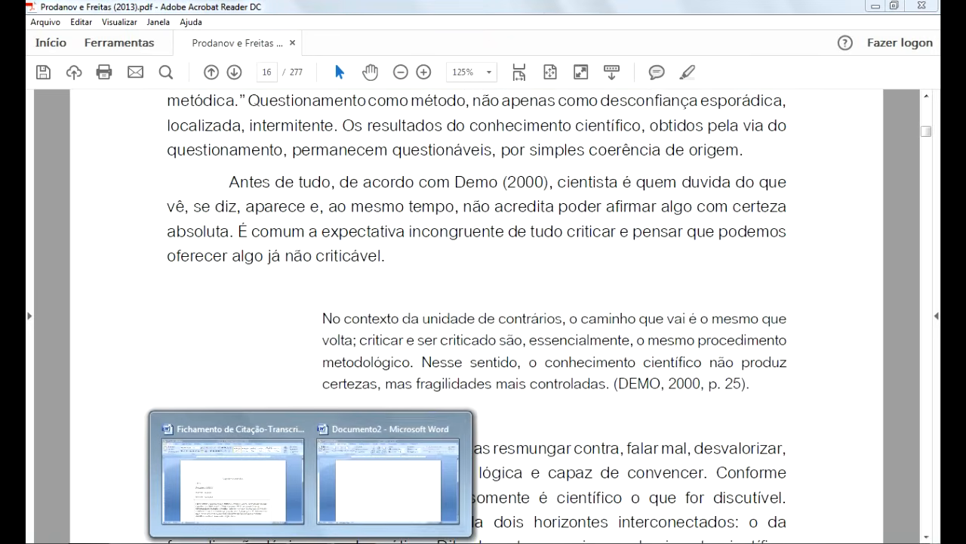
{"action": "left_click", "coordinate": [389, 498]}
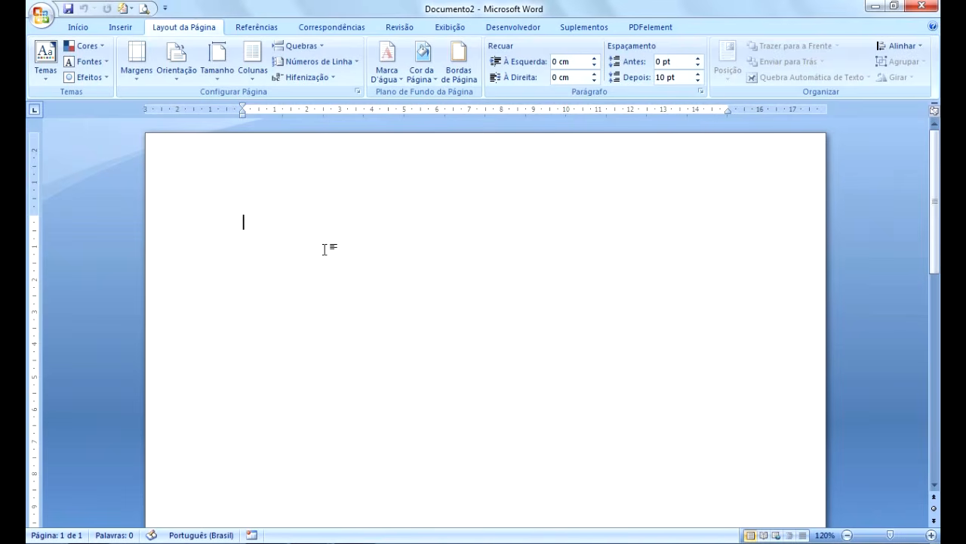
{"action": "left_click", "coordinate": [136, 75]}
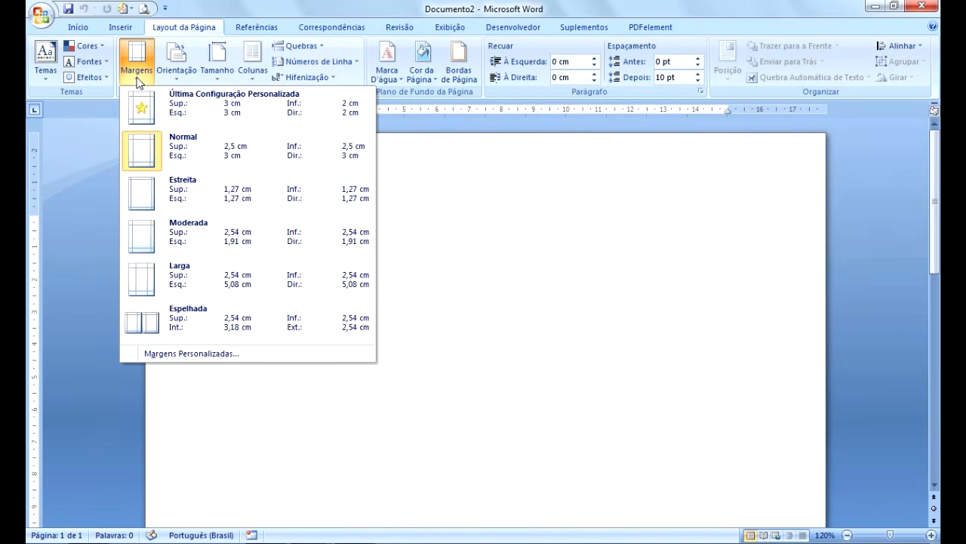
{"action": "left_click", "coordinate": [172, 358]}
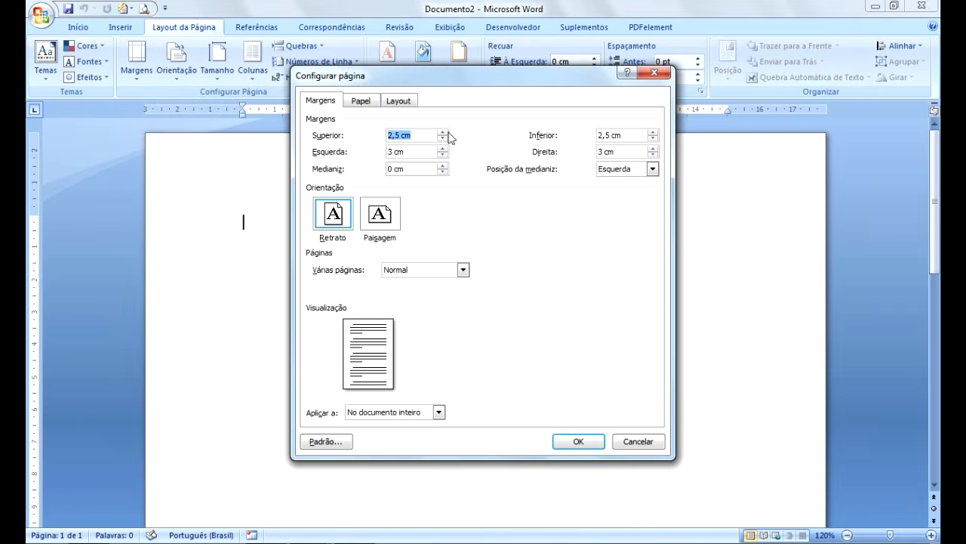
{"action": "left_click", "coordinate": [443, 133]}
{"action": "left_click", "coordinate": [444, 133]}
{"action": "left_click", "coordinate": [444, 132]}
{"action": "left_click", "coordinate": [443, 133]}
{"action": "left_click", "coordinate": [443, 133]}
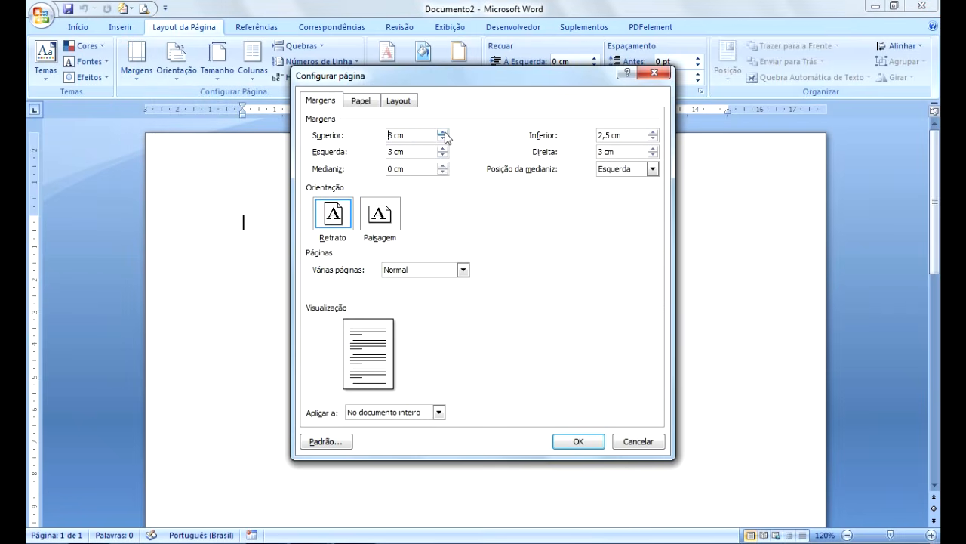
- Reduce the bottom margin, set the right margin to 2 cm, and apply the page setup
{"action": "left_click", "coordinate": [653, 138]}
{"action": "left_click", "coordinate": [653, 154]}
{"action": "left_click", "coordinate": [654, 156]}
{"action": "left_click", "coordinate": [582, 443]}
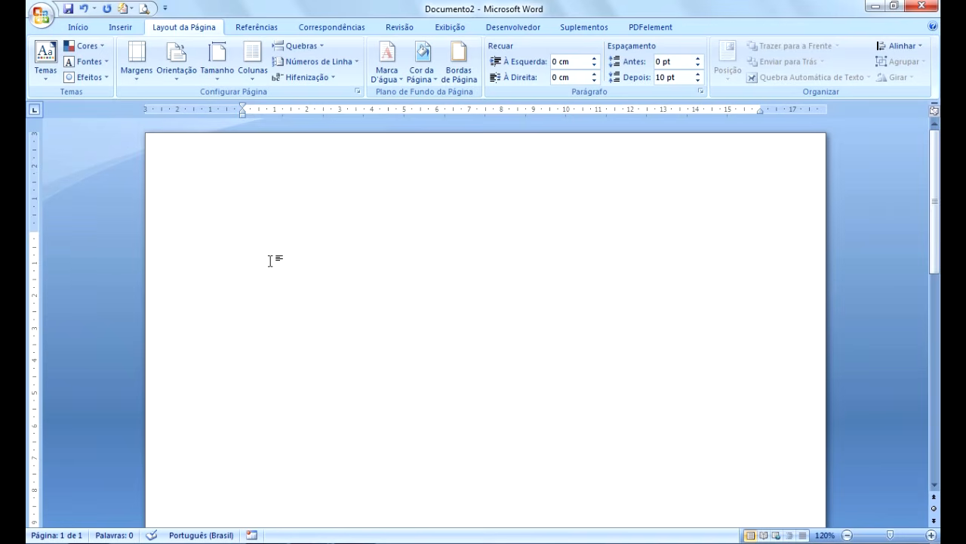
- Add the centred heading "Logo da sua instituição" with the lines "Curso:", "Disciplina: XXXXX", "Docente: xxxxxxx" and "Discente: xxxxxxxx" beneath it
{"action": "type", "text": "Logo da sua instituição Curso: Disciplina: XXXXX Docente: xxxxxxx Discente: xxxxxxxx"}
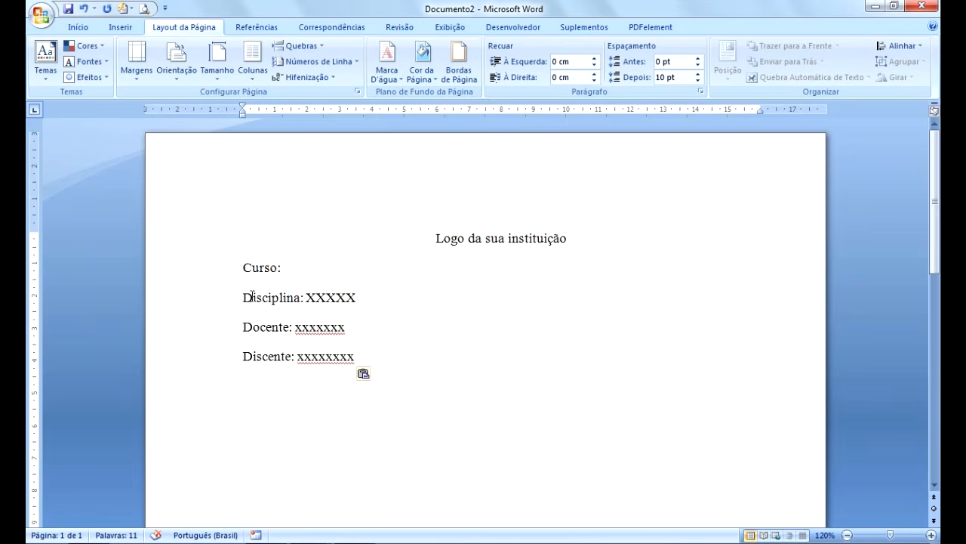
- Insert a table with one column and two rows below the "Discente" line
{"action": "left_click", "coordinate": [128, 31]}
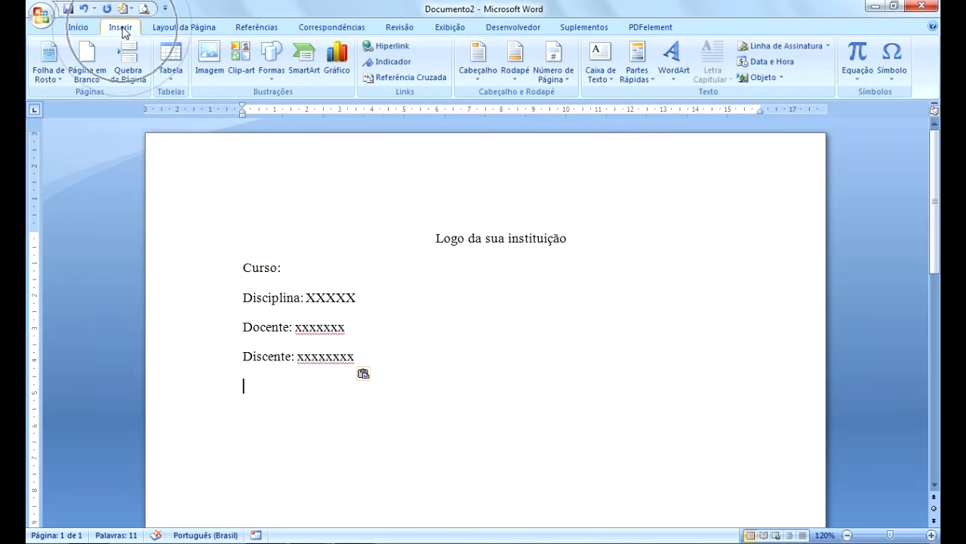
{"action": "left_click", "coordinate": [171, 76]}
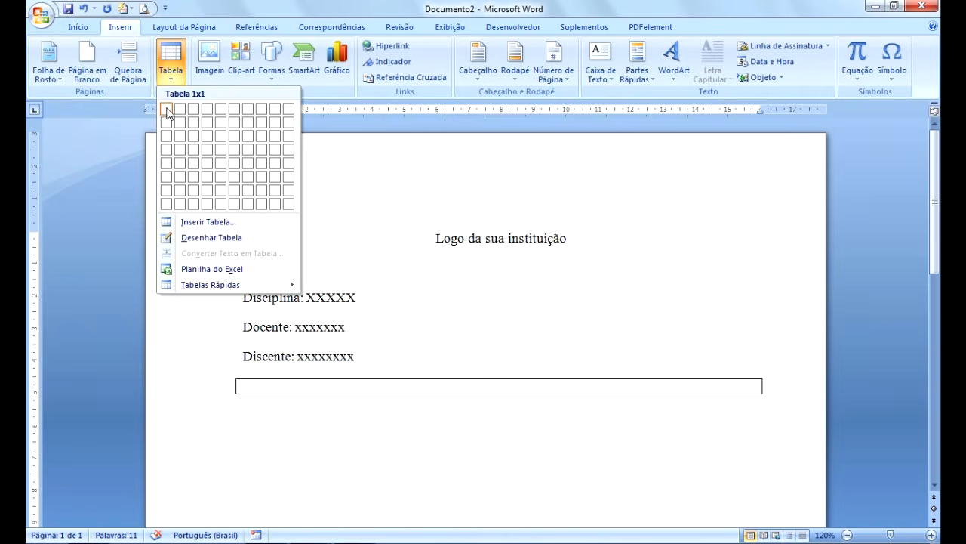
{"action": "key", "text": "ctrl"}
{"action": "key", "text": "ctrl"}
{"action": "key", "text": "ctrl"}
{"action": "key", "text": "ctrl"}
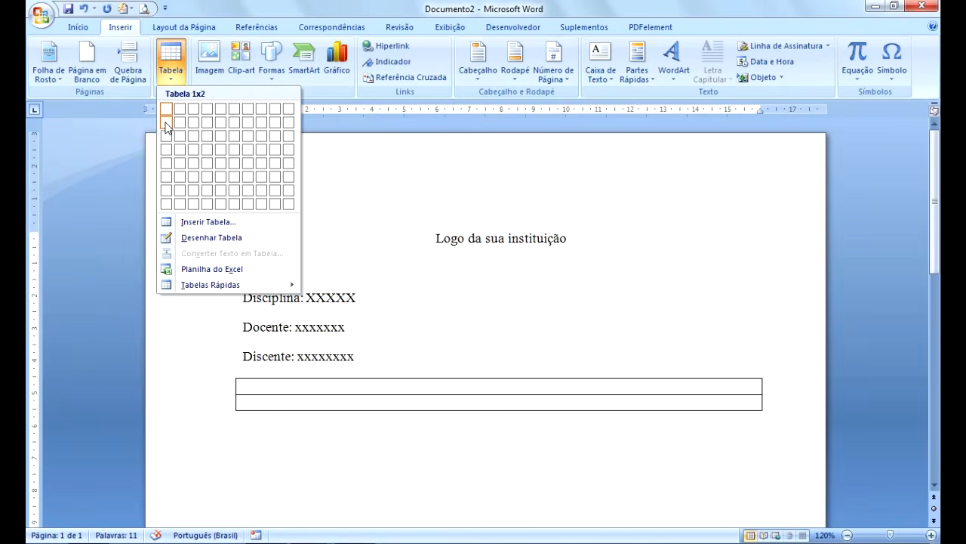
{"action": "left_click", "coordinate": [167, 122]}
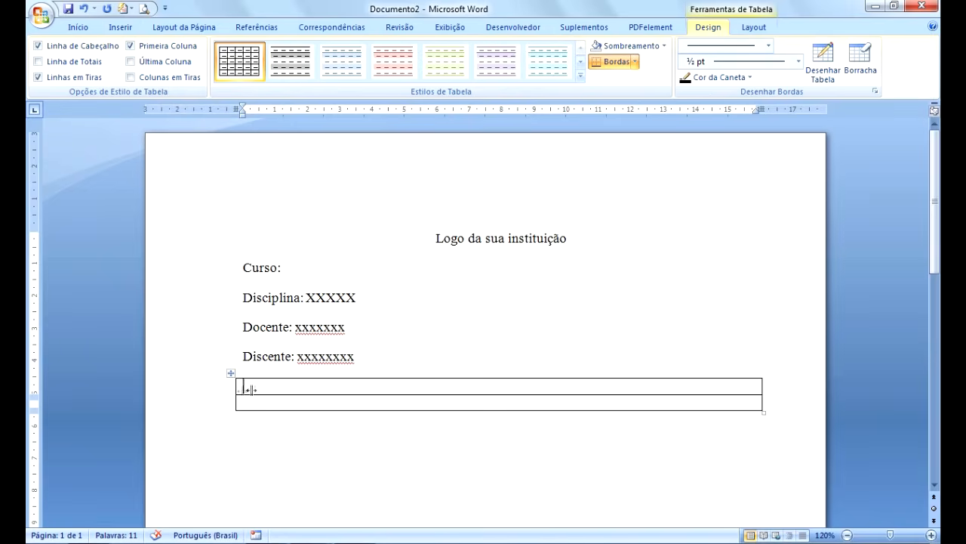
- Enter a line of x placeholder text in the table's first row, with blank lines beneath it
{"action": "key", "text": "ctrl"}
{"action": "key", "text": "ctrl"}
{"action": "key", "text": "ctrl"}
{"action": "type", "text": "xxxxxxxxxxxxxxxxxxxx"}
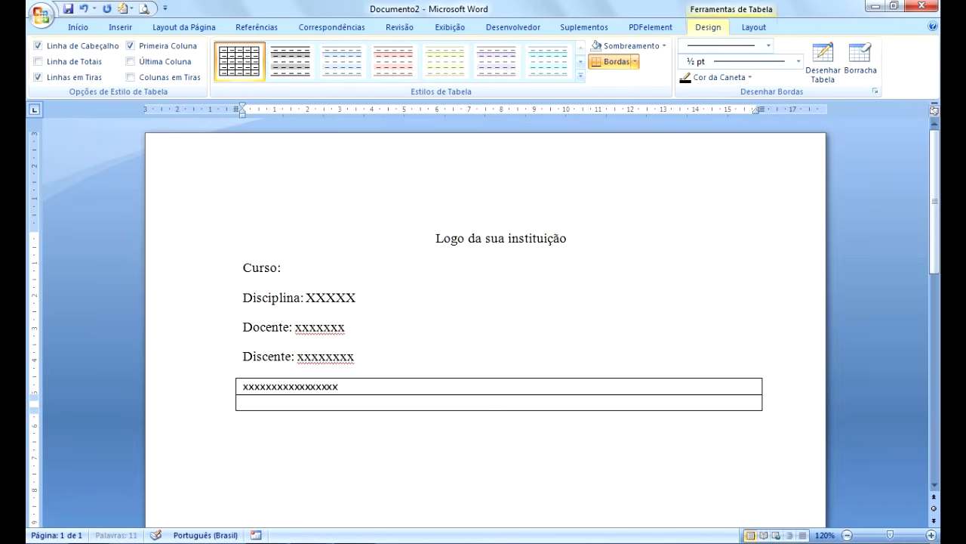
{"action": "key", "text": "Return"}
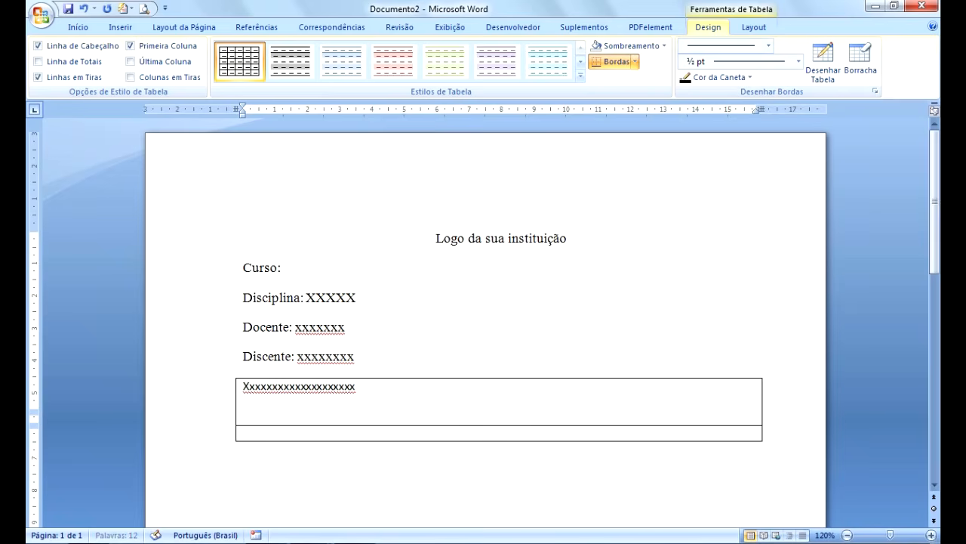
{"action": "left_click", "coordinate": [315, 393]}
{"action": "key", "text": "ctrl"}
{"action": "key", "text": "ctrl"}
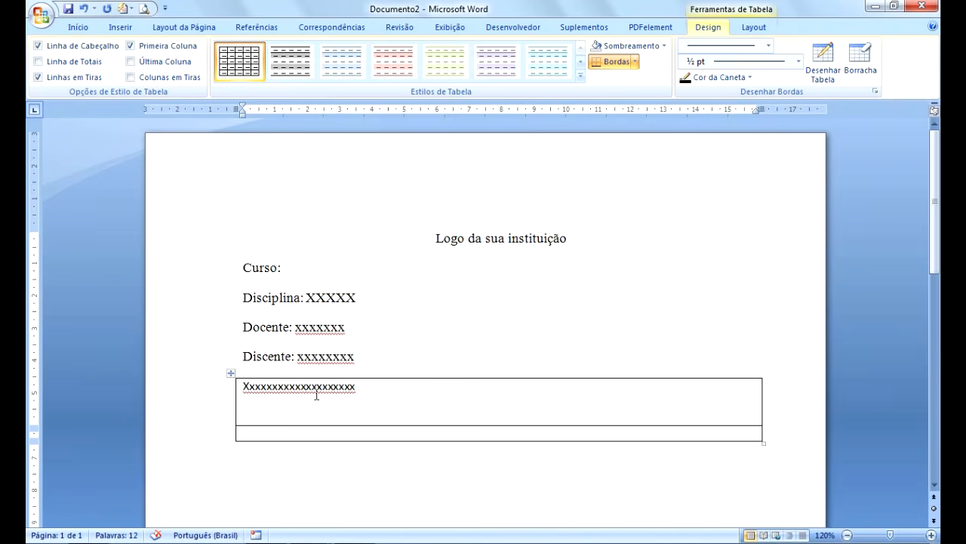
{"action": "key", "text": "ctrl"}
{"action": "key", "text": "ctrl"}
{"action": "key", "text": "ctrl"}
{"action": "key", "text": "ctrl"}
{"action": "key", "text": "ctrl"}
{"action": "key", "text": "ctrl"}
{"action": "key", "text": "ctrl"}
{"action": "key", "text": "ctrl"}
{"action": "key", "text": "ctrl"}
{"action": "key", "text": "ctrl"}
{"action": "key", "text": "ctrl"}
{"action": "key", "text": "ctrl"}
{"action": "key", "text": "ctrl"}
{"action": "key", "text": "ctrl"}
- Fill the table's second row with four short lines of x placeholder text
{"action": "left_click", "coordinate": [269, 434]}
{"action": "type", "text": "xxxxx"}
{"action": "key", "text": "Return"}
{"action": "type", "text": "xxxx x"}
{"action": "key", "text": "Return"}
{"action": "type", "text": "xxxx"}
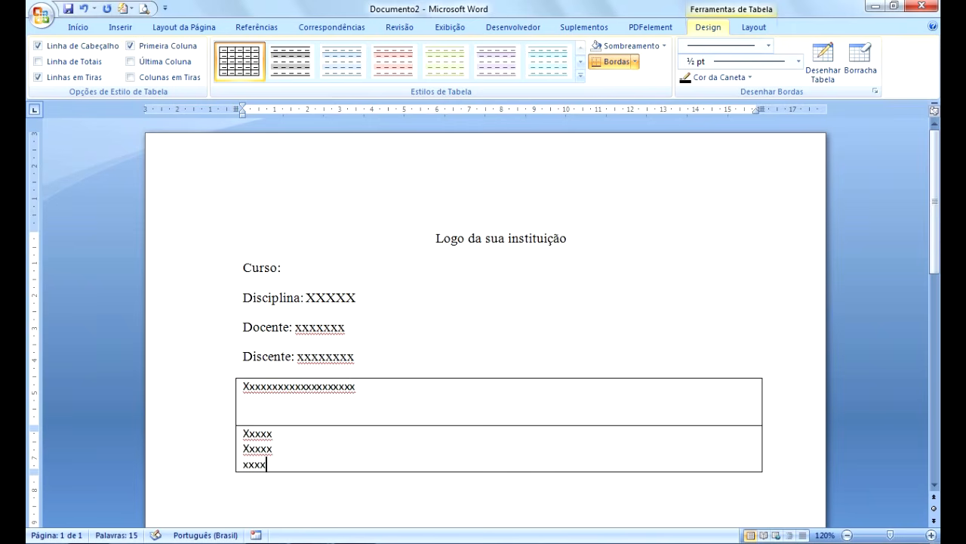
{"action": "key", "text": "Return"}
{"action": "type", "text": "xxxx"}
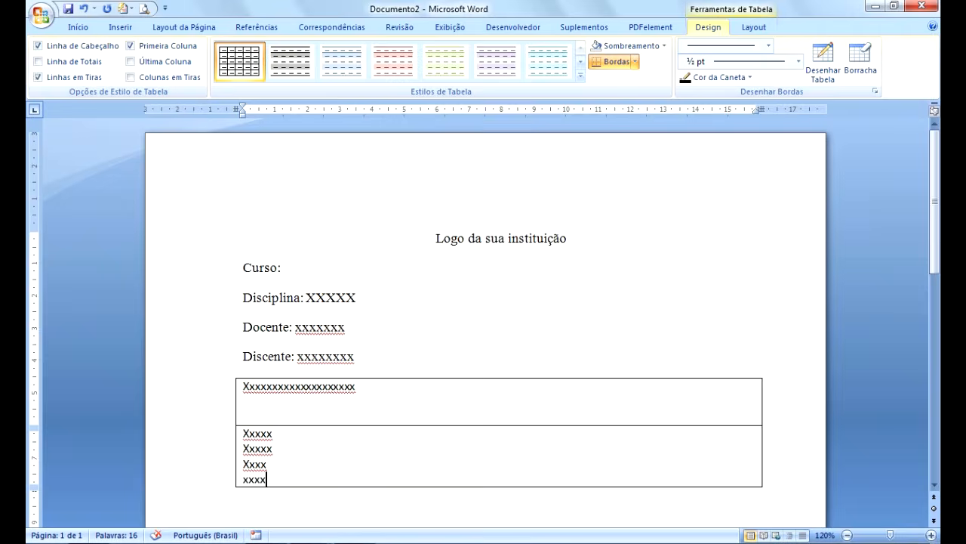
- Switch to the Word document Fichamento de Citação-Transcrição and look at the bibliographic reference in its table
{"action": "mouse_move", "coordinate": [244, 542]}
{"action": "left_click", "coordinate": [244, 490]}
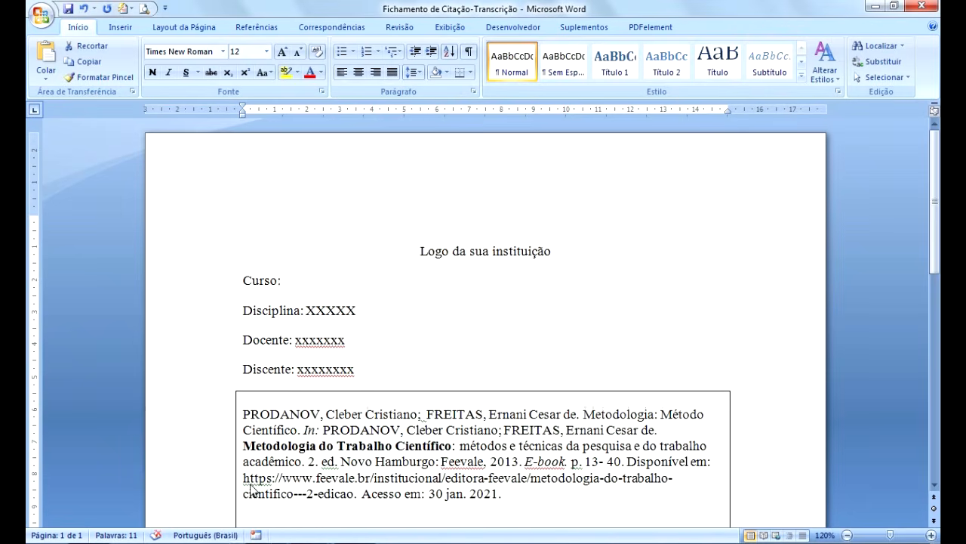
{"action": "left_click", "coordinate": [412, 355]}
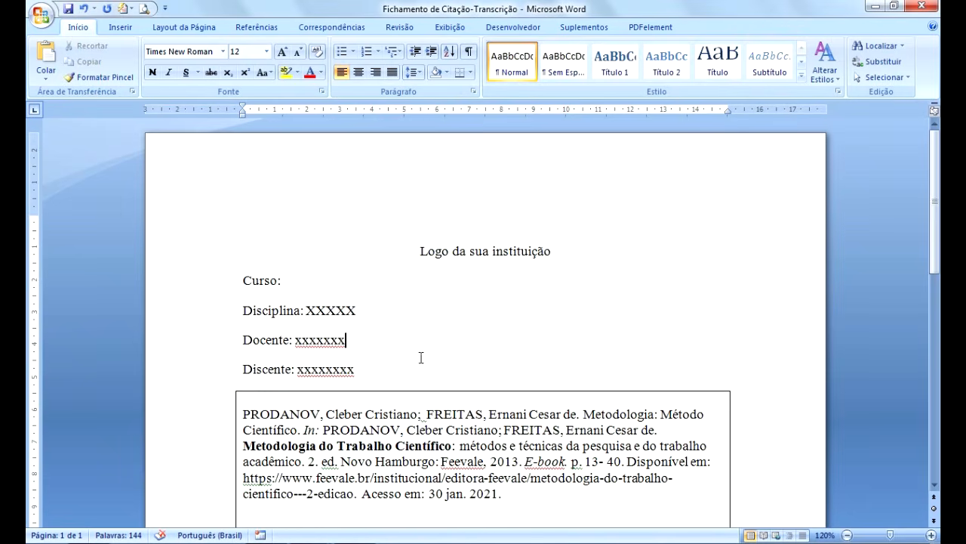
{"action": "scroll", "coordinate": [423, 354], "scroll_direction": "down", "scroll_amount": 1}
{"action": "scroll", "coordinate": [422, 354], "scroll_direction": "down", "scroll_amount": 2}
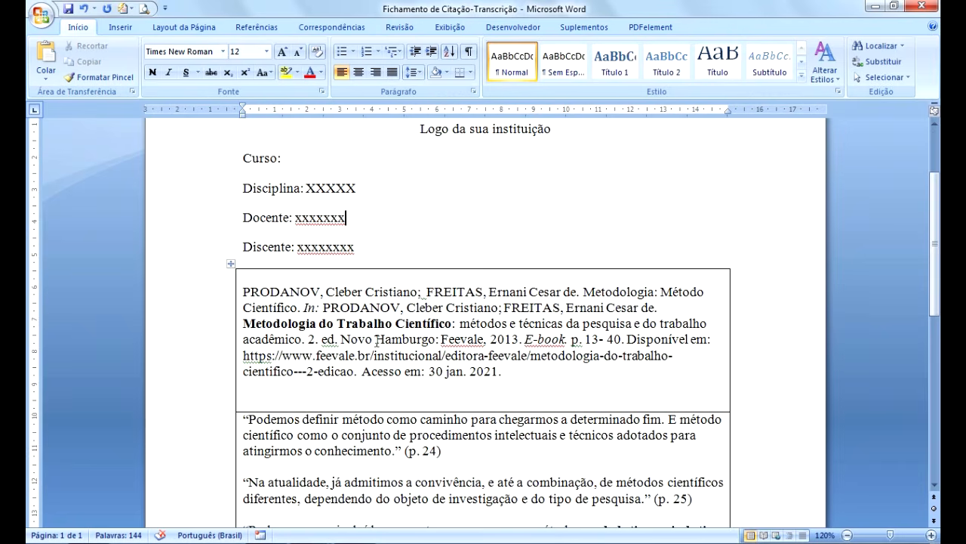
- Switch to the PDF book in Acrobat Reader and go to page 14, where chapter 2 begins
{"action": "key", "text": "alt+Tab"}
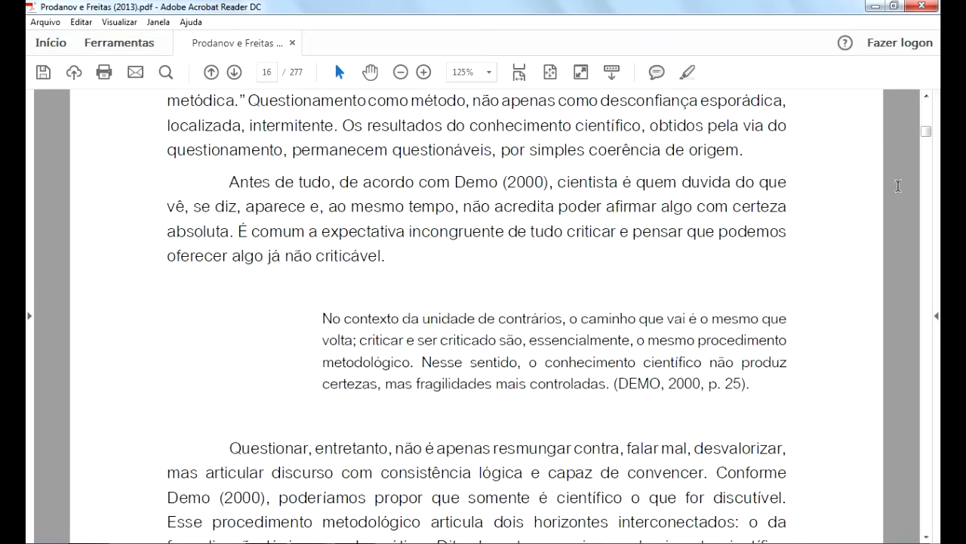
{"action": "mouse_move", "coordinate": [926, 134]}
{"action": "left_mouse_down"}
{"action": "mouse_move", "coordinate": [926, 125]}
{"action": "mouse_move", "coordinate": [929, 138]}
{"action": "left_mouse_up"}
{"action": "left_click", "coordinate": [268, 72]}
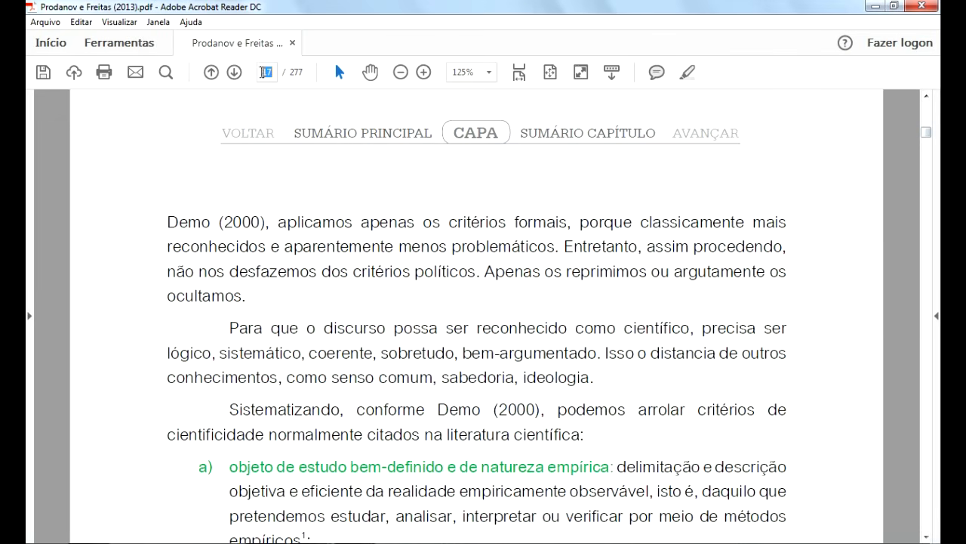
{"action": "type", "text": "14"}
{"action": "key", "text": "Return"}
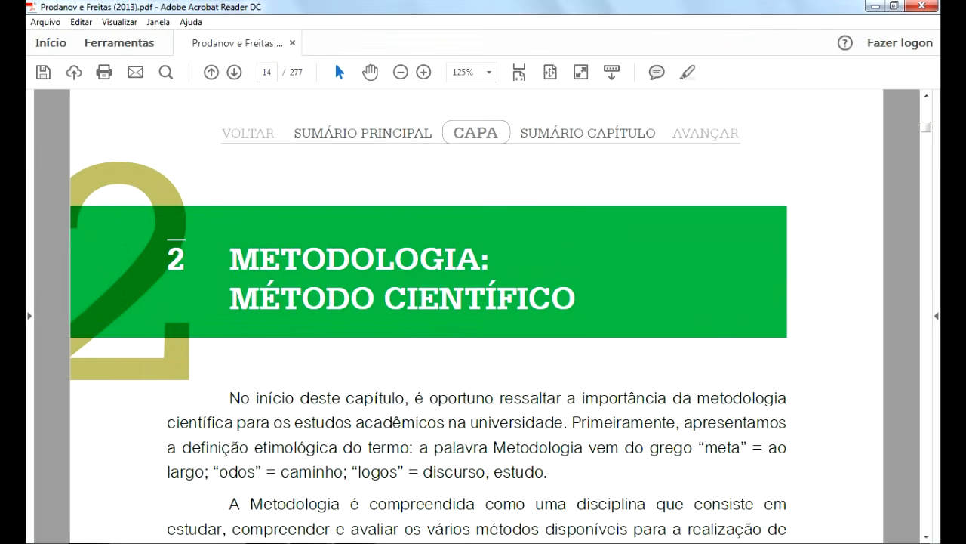
{"action": "scroll", "coordinate": [300, 372], "scroll_direction": "down", "scroll_amount": 2}
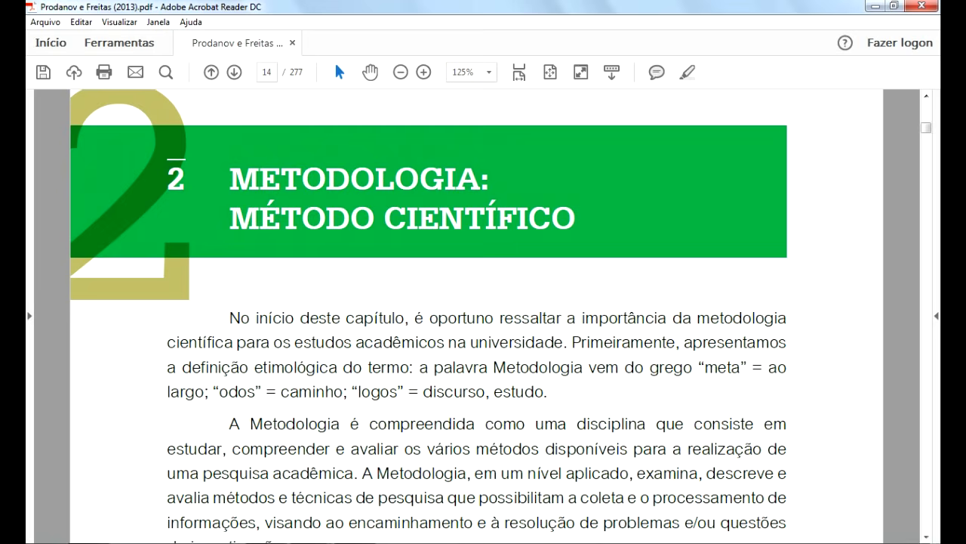
- Return to Fichamento de Citação-Transcrição and compare the reference's authors and chapter title with the PDF's chapter heading
{"action": "mouse_move", "coordinate": [296, 533]}
{"action": "left_click", "coordinate": [265, 489]}
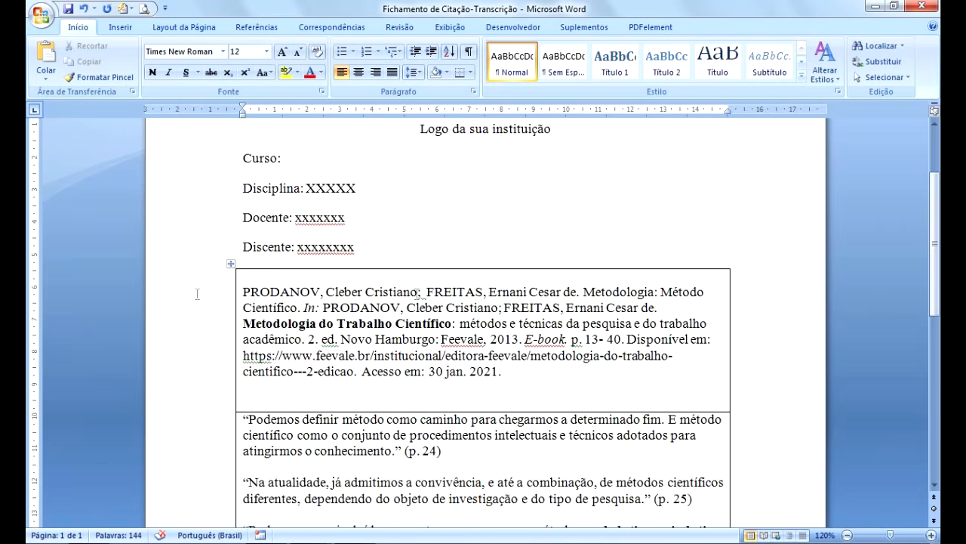
{"action": "left_click_drag", "start_coordinate": [242, 293], "coordinate": [583, 292]}
{"action": "left_click", "coordinate": [620, 293]}
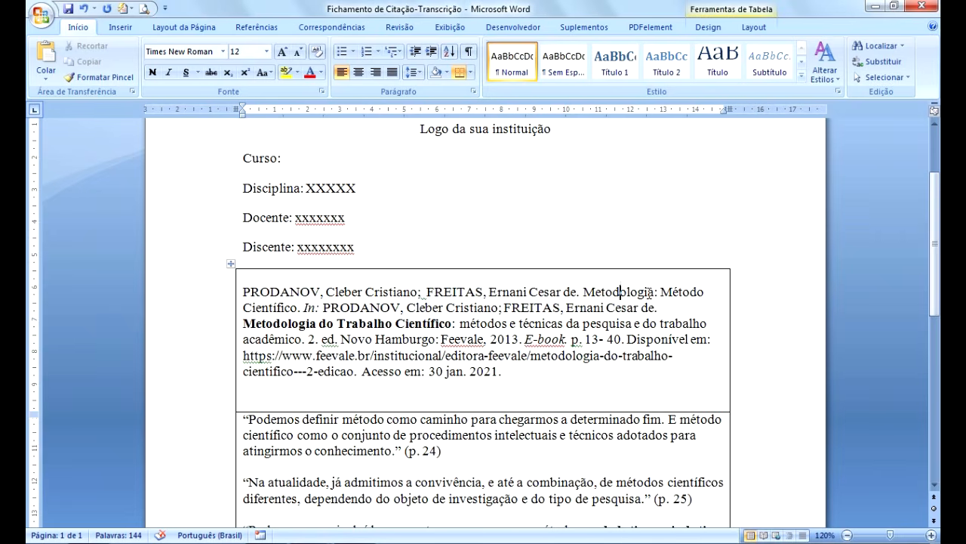
{"action": "left_click", "coordinate": [183, 541]}
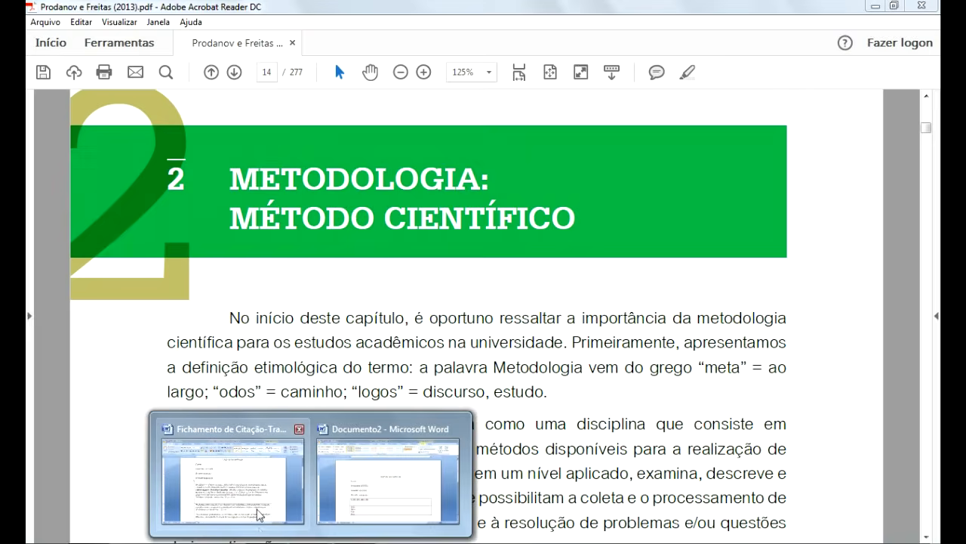
{"action": "left_click", "coordinate": [260, 515]}
{"action": "left_click", "coordinate": [320, 309]}
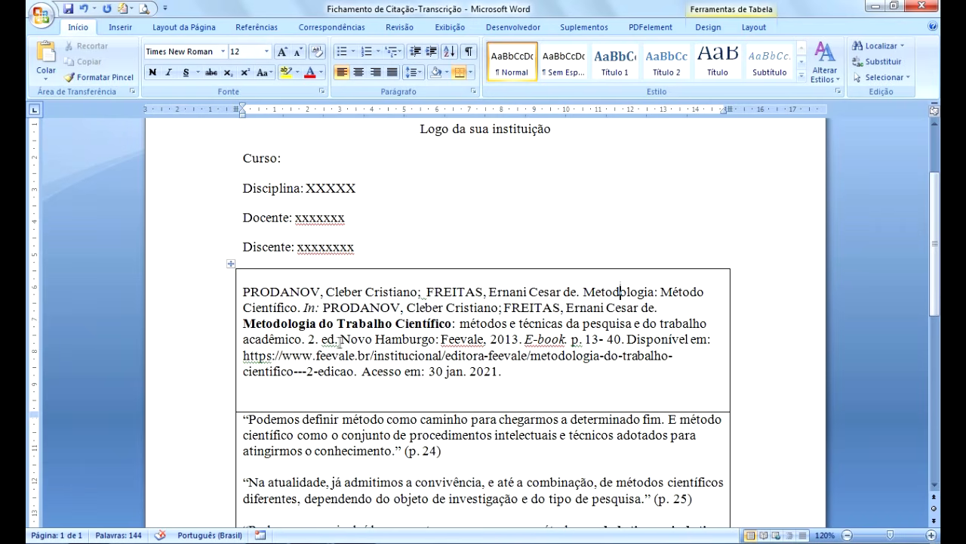
{"action": "left_click", "coordinate": [339, 341]}
{"action": "key", "text": "ctrl"}
{"action": "key", "text": "ctrl"}
{"action": "key", "text": "ctrl"}
{"action": "key", "text": "ctrl"}
{"action": "key", "text": "ctrl"}
{"action": "key", "text": "ctrl"}
- Delete the chapter's authors, title and "In:" from the reference, along with the page range "p. 13- 40."
{"action": "left_click_drag", "start_coordinate": [243, 291], "coordinate": [323, 305]}
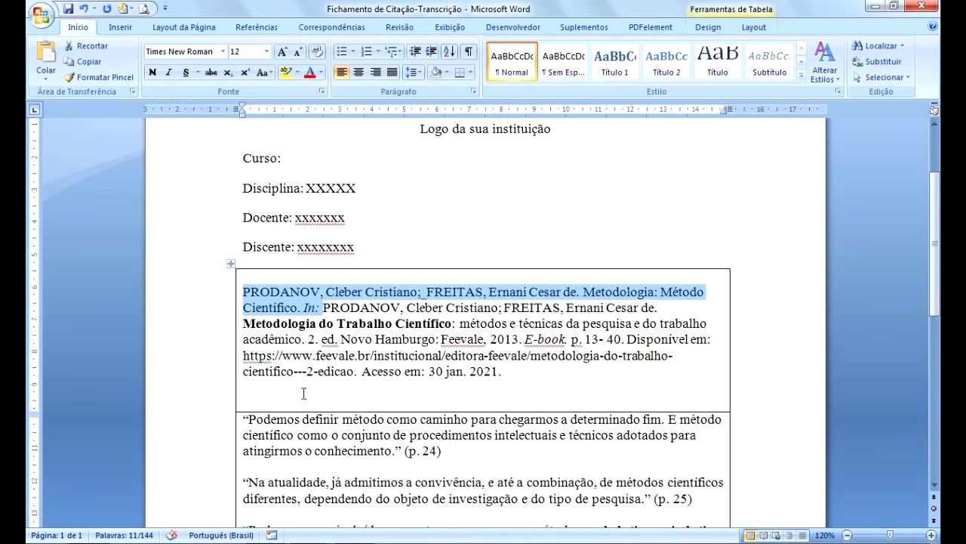
{"action": "key", "text": "Delete"}
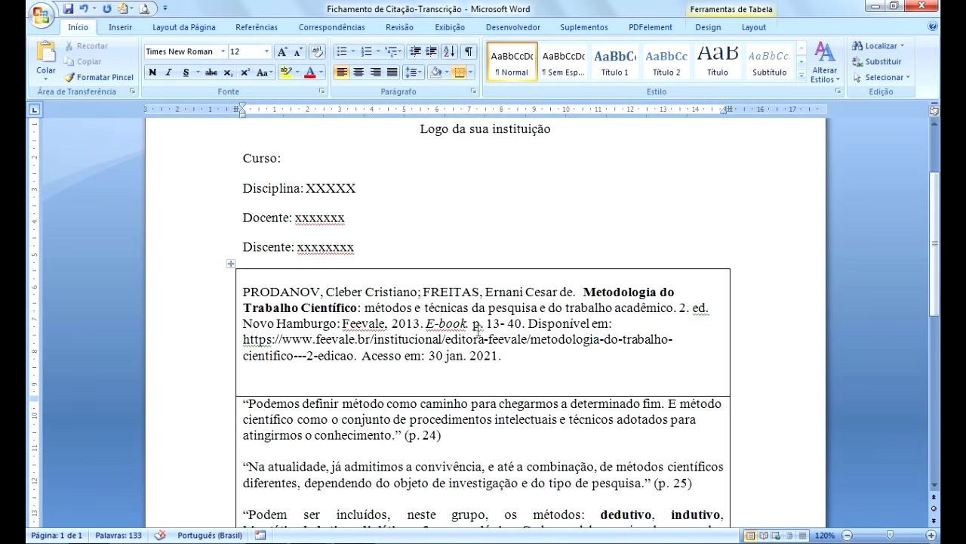
{"action": "left_click_drag", "start_coordinate": [473, 325], "coordinate": [526, 327]}
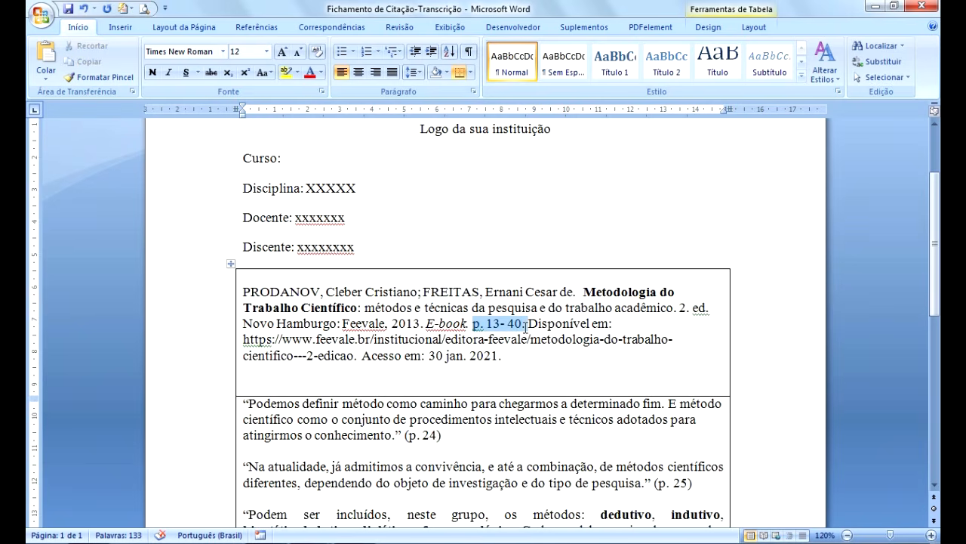
{"action": "key", "text": "Delete"}
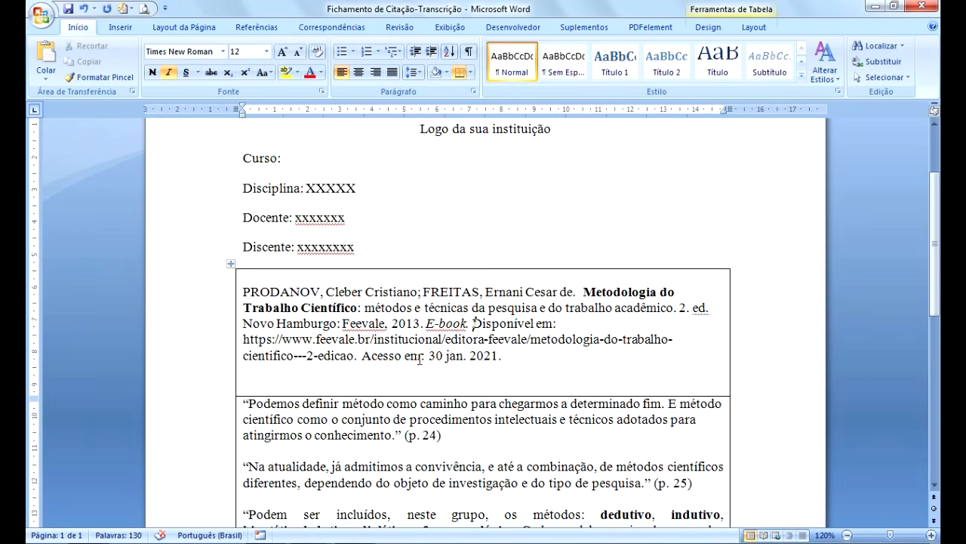
- Look at the quotations in the table's second row, and go to page 24 of the PDF book for the first one's source
{"action": "scroll", "coordinate": [412, 377], "scroll_direction": "down", "scroll_amount": 1}
{"action": "scroll", "coordinate": [411, 377], "scroll_direction": "down", "scroll_amount": 6}
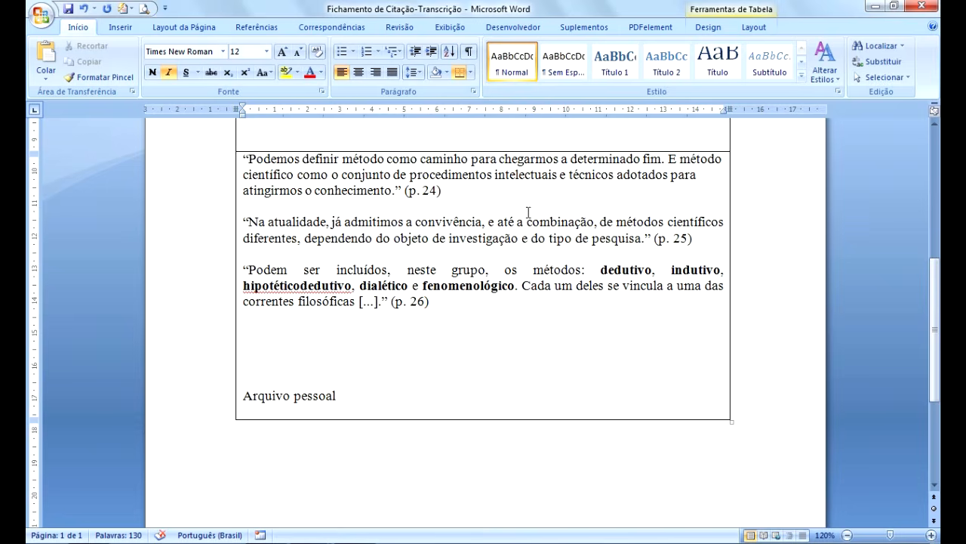
{"action": "key", "text": "alt+Tab"}
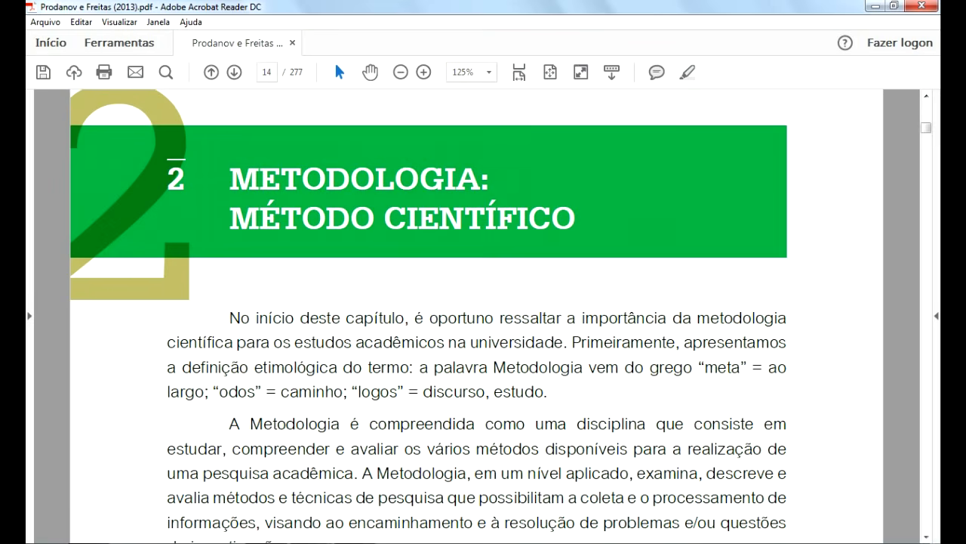
{"action": "left_click_drag", "start_coordinate": [274, 74], "coordinate": [249, 75]}
{"action": "type", "text": "24"}
{"action": "key", "text": "Return"}
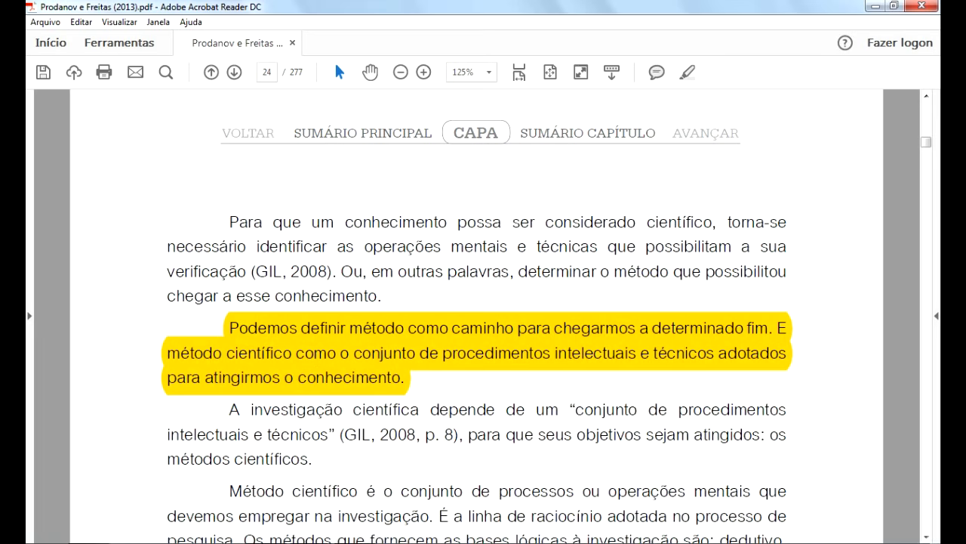
- Return to the Word notes and examine the quotation marks and page citation of the quotation from page 24
{"action": "left_click", "coordinate": [226, 476]}
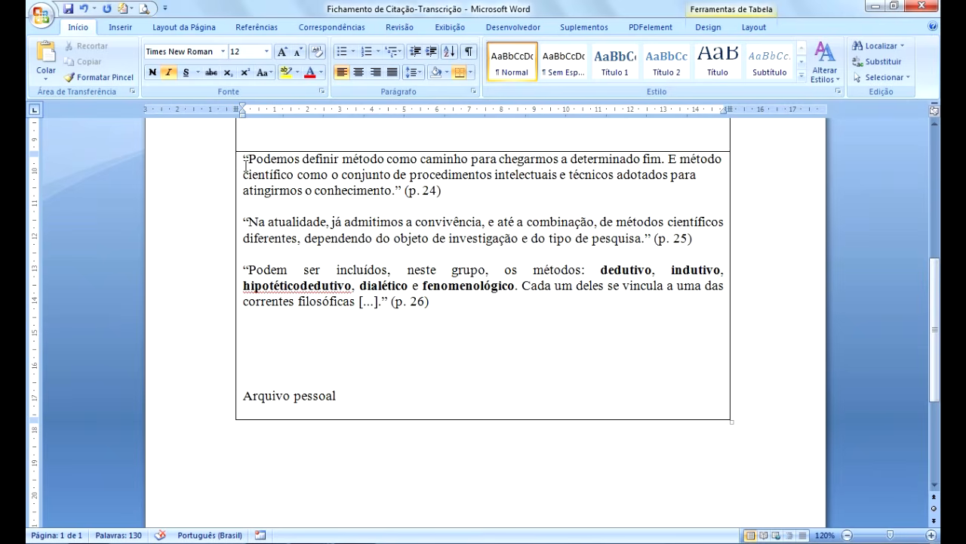
{"action": "left_click", "coordinate": [402, 181]}
{"action": "left_click", "coordinate": [402, 189]}
{"action": "key", "text": "ctrl"}
{"action": "key", "text": "ctrl"}
- Switch to the PDF book and find the highlighted passage on page 25
{"action": "key", "text": "alt+Tab"}
{"action": "scroll", "coordinate": [423, 400], "scroll_direction": "down", "scroll_amount": 5}
{"action": "scroll", "coordinate": [423, 400], "scroll_direction": "down", "scroll_amount": 8}
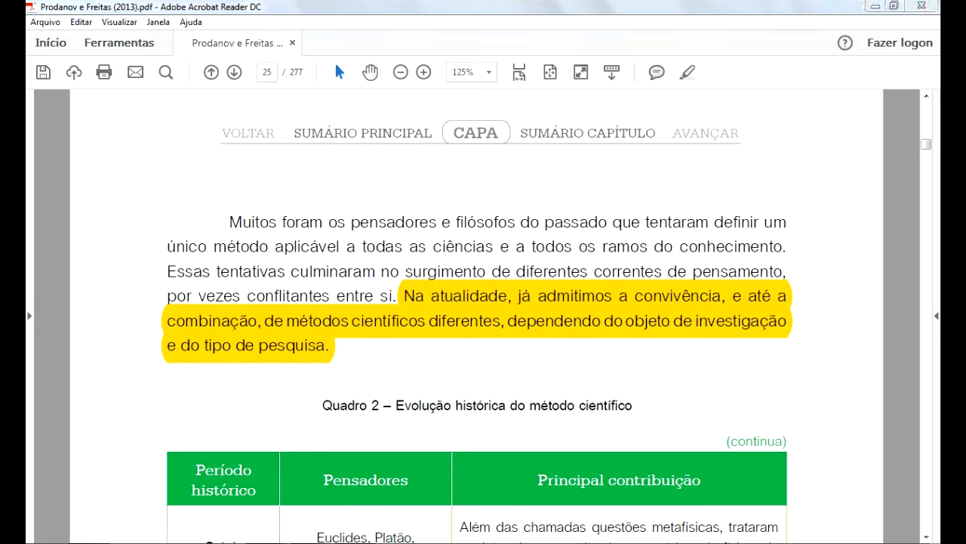
- Return to the Word notes and examine how the quotation from page 25 is transcribed and cited
{"action": "left_click", "coordinate": [240, 497]}
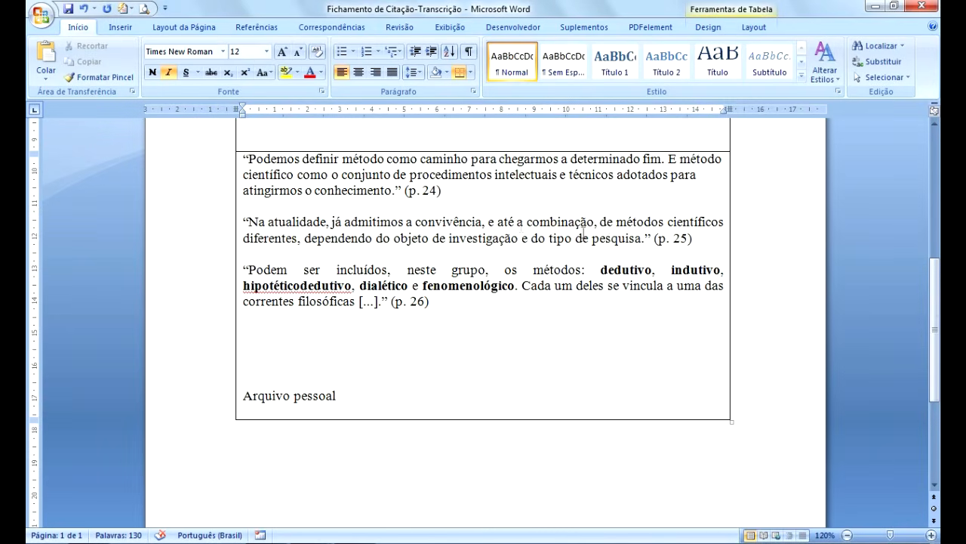
{"action": "left_click", "coordinate": [693, 241]}
{"action": "left_click", "coordinate": [690, 242]}
{"action": "left_click", "coordinate": [360, 249]}
{"action": "left_click", "coordinate": [360, 249]}
{"action": "left_click", "coordinate": [360, 249]}
{"action": "key", "text": "ctrl"}
{"action": "key", "text": "ctrl"}
{"action": "key", "text": "ctrl"}
- Review the reference and the three quotations, and place the cursor in the blank space above "Arquivo pessoal"
{"action": "scroll", "coordinate": [495, 287], "scroll_direction": "up", "scroll_amount": 5}
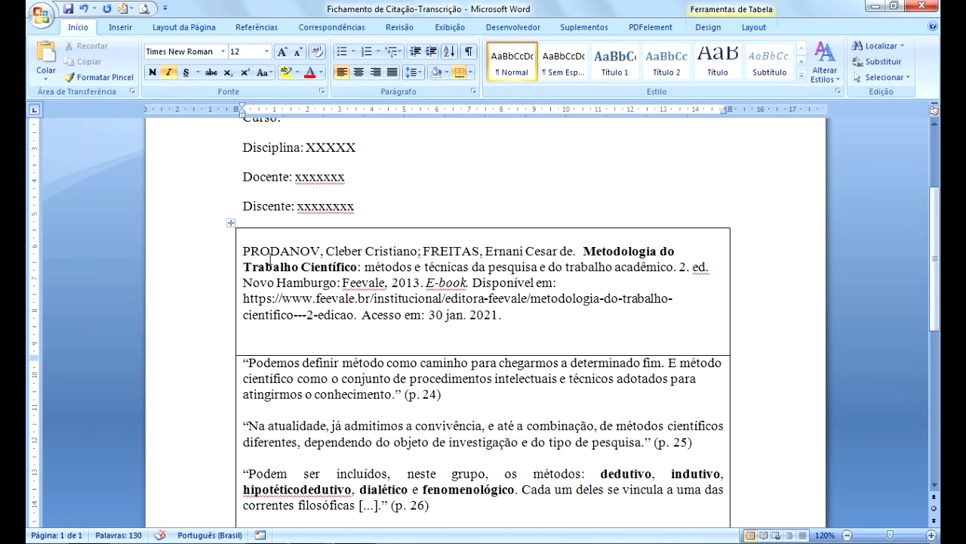
{"action": "scroll", "coordinate": [426, 407], "scroll_direction": "down", "scroll_amount": 4}
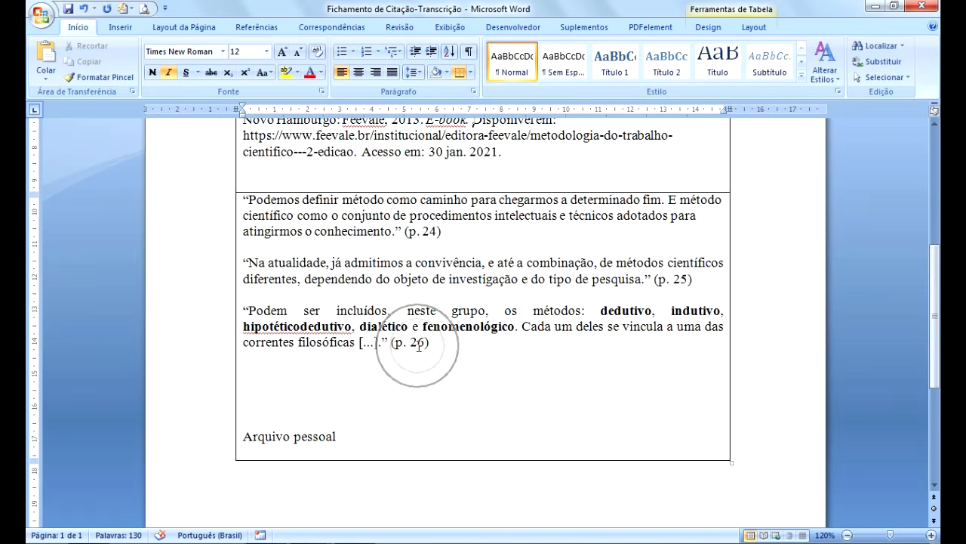
{"action": "scroll", "coordinate": [423, 332], "scroll_direction": "up", "scroll_amount": 3}
{"action": "key", "text": "ctrl"}
{"action": "key", "text": "ctrl"}
{"action": "scroll", "coordinate": [387, 414], "scroll_direction": "down", "scroll_amount": 3}
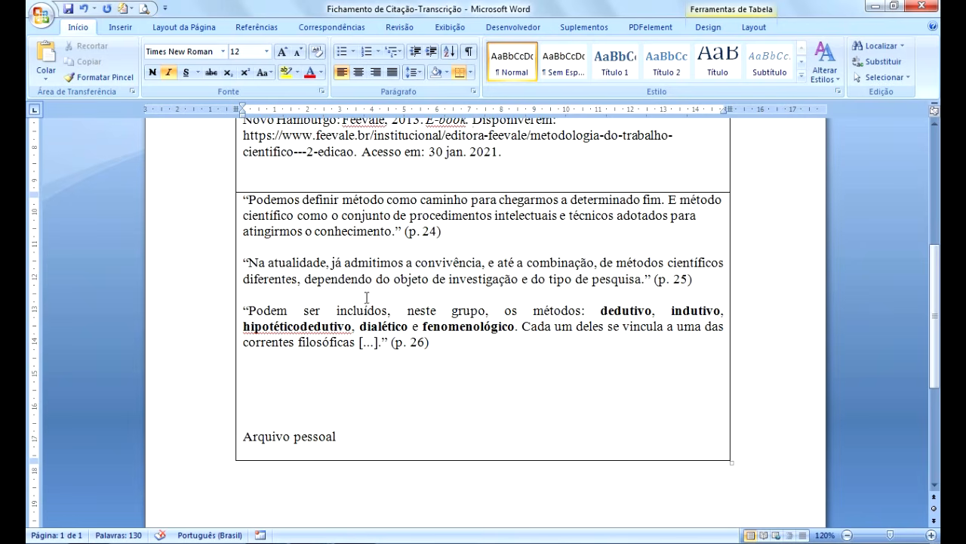
{"action": "left_click", "coordinate": [435, 400]}
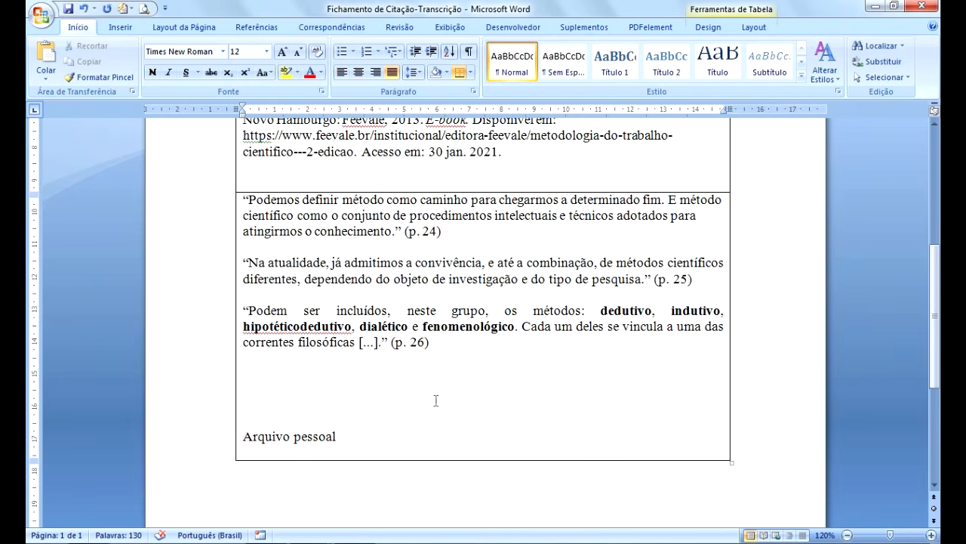
- Switch to the PDF book and highlight the passage on page 26 from "Podem ser incluídos" to "conhecimento da realidade."
{"action": "key", "text": "alt+Tab"}
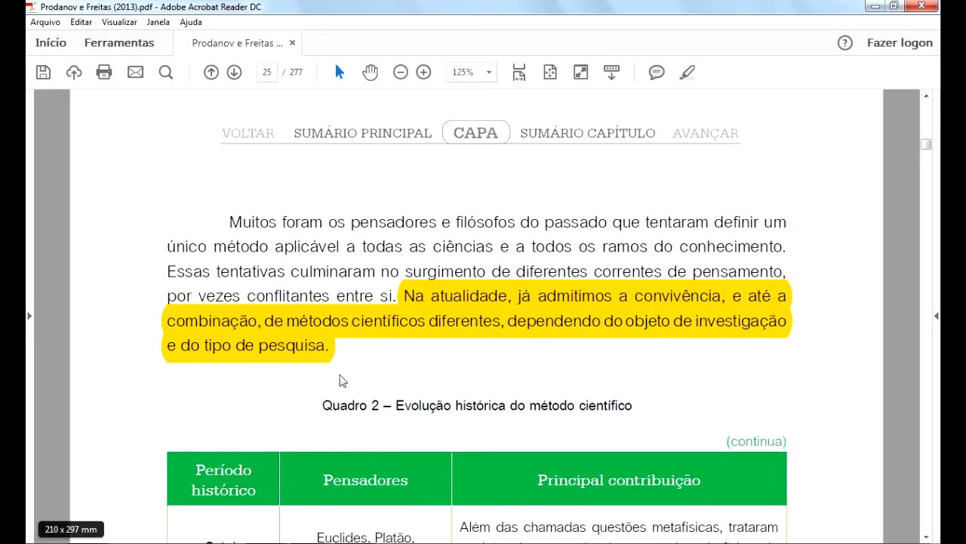
{"action": "scroll", "coordinate": [343, 373], "scroll_direction": "down", "scroll_amount": 5}
{"action": "scroll", "coordinate": [344, 373], "scroll_direction": "down", "scroll_amount": 15}
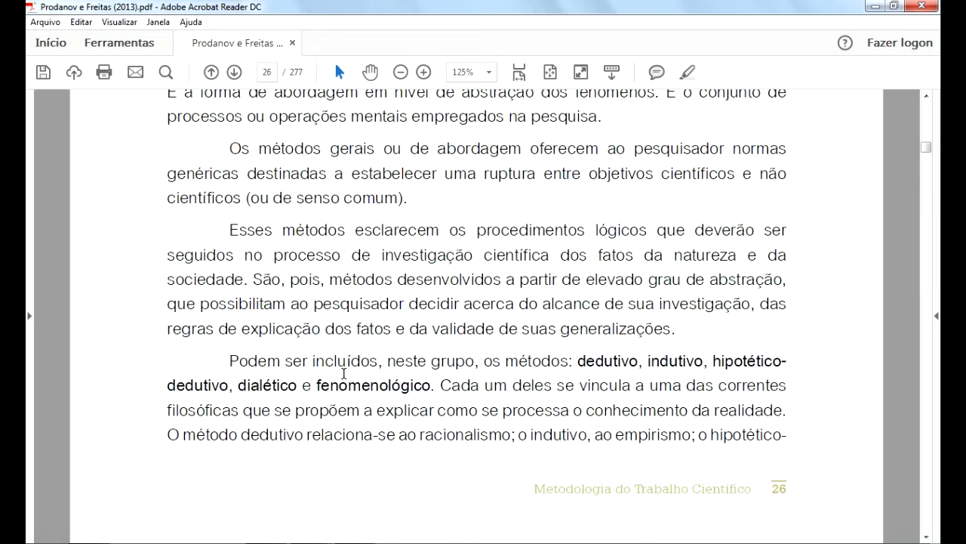
{"action": "left_click_drag", "start_coordinate": [229, 363], "coordinate": [787, 410]}
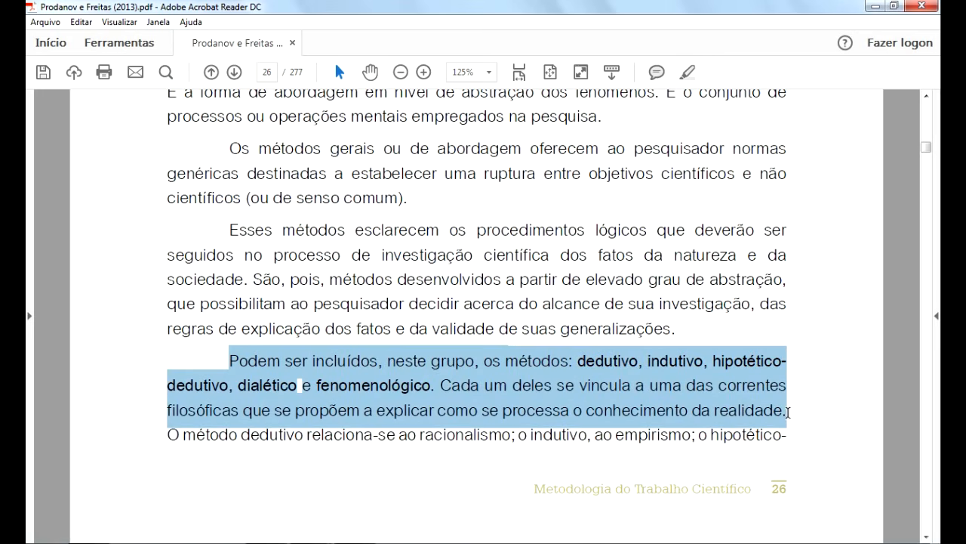
{"action": "left_click", "coordinate": [687, 71]}
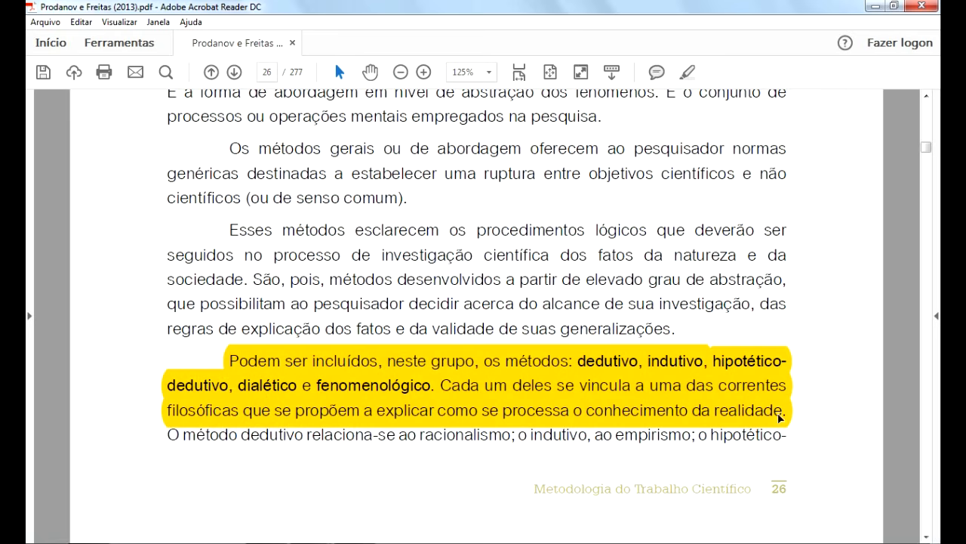
- Return to the Word notes and examine the omission mark "[...]" and page citation ending the quotation from page 26
{"action": "left_click", "coordinate": [252, 542]}
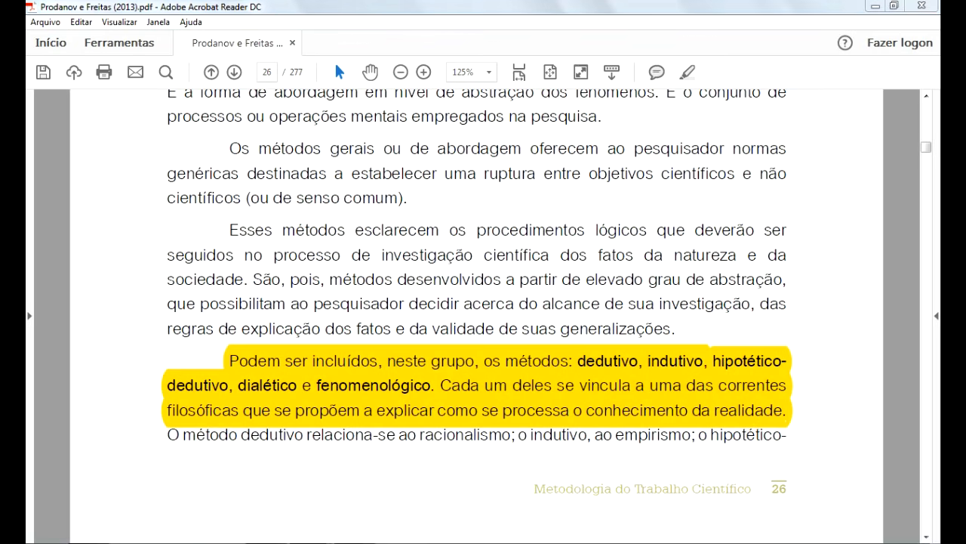
{"action": "left_click", "coordinate": [262, 481]}
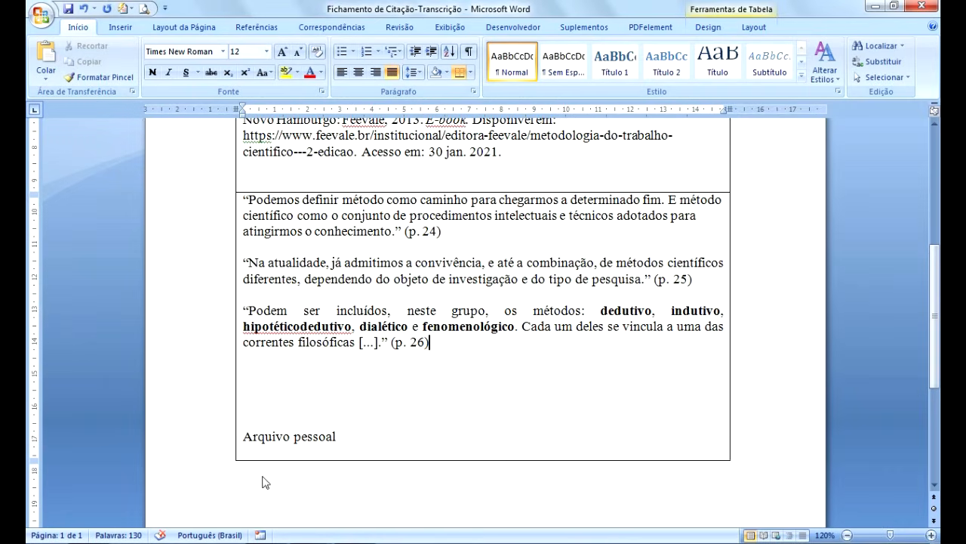
{"action": "left_click", "coordinate": [381, 349]}
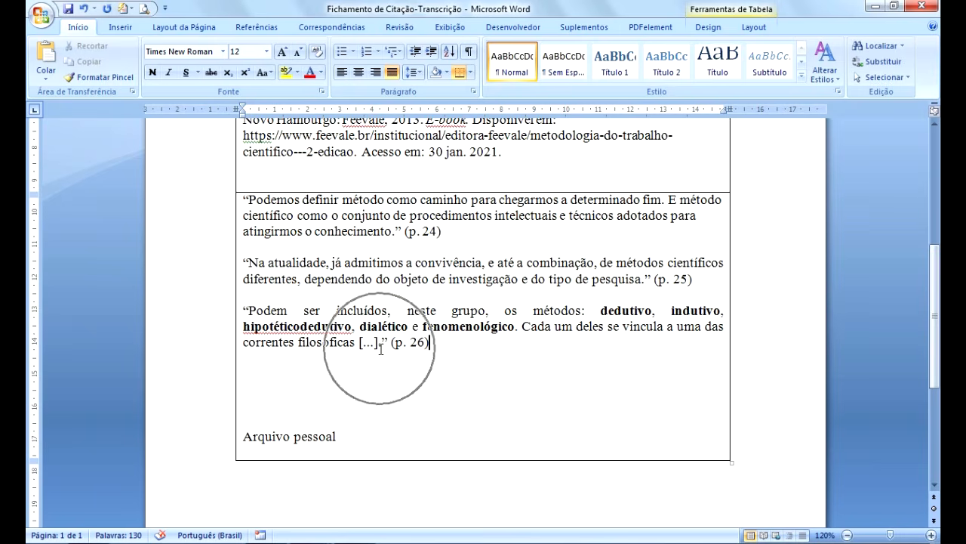
{"action": "key", "text": "ctrl"}
{"action": "key", "text": "ctrl"}
{"action": "key", "text": "ctrl"}
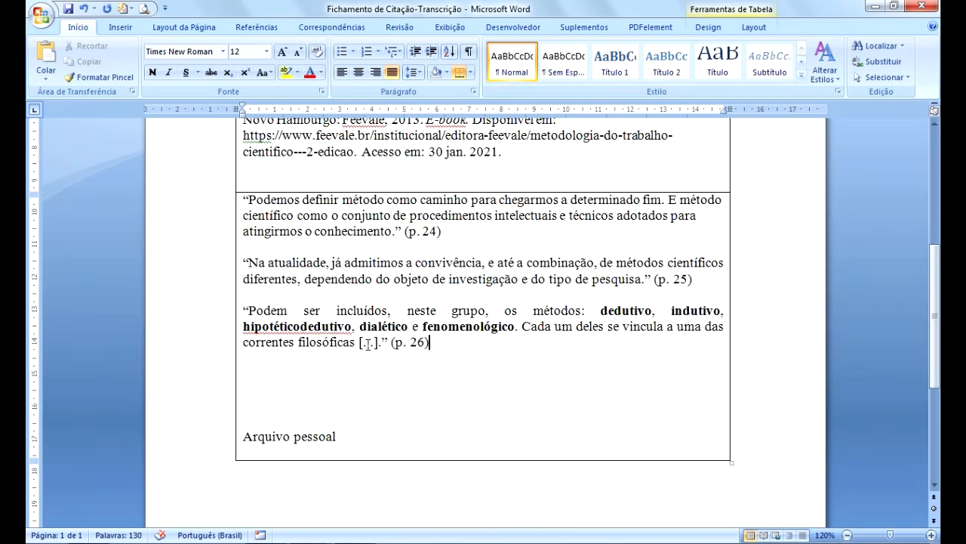
{"action": "key", "text": "ctrl"}
- Switch to the PDF book and select "métodos desenvolvidos a partir de elevado grau de abstração" on page 26 as an example excerpt
{"action": "key", "text": "alt+Tab"}
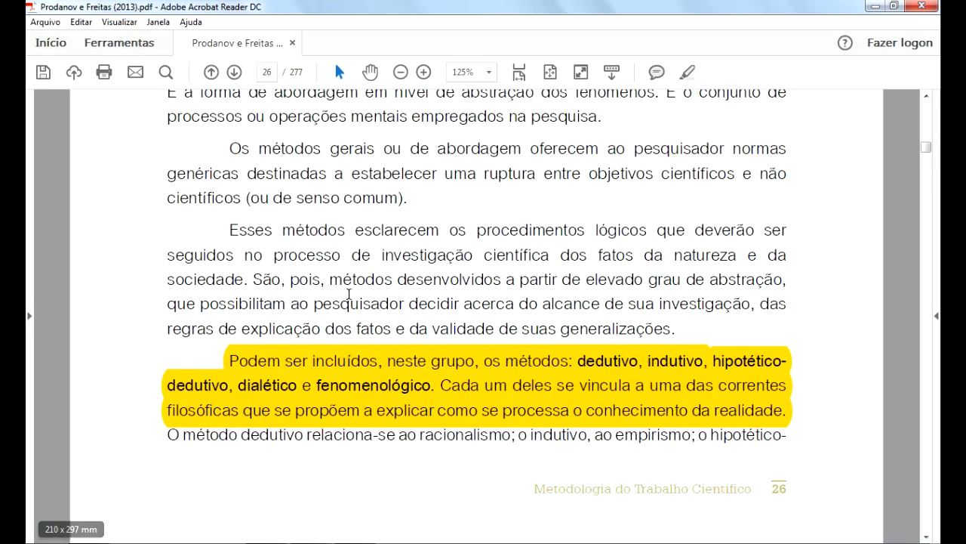
{"action": "left_click_drag", "start_coordinate": [230, 230], "coordinate": [684, 335]}
{"action": "left_click", "coordinate": [441, 305]}
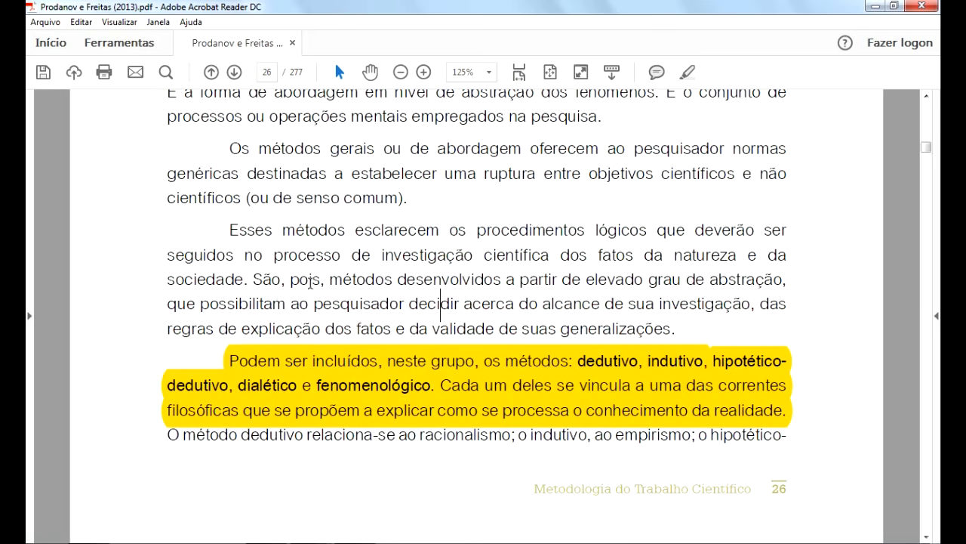
{"action": "left_click_drag", "start_coordinate": [330, 280], "coordinate": [783, 281]}
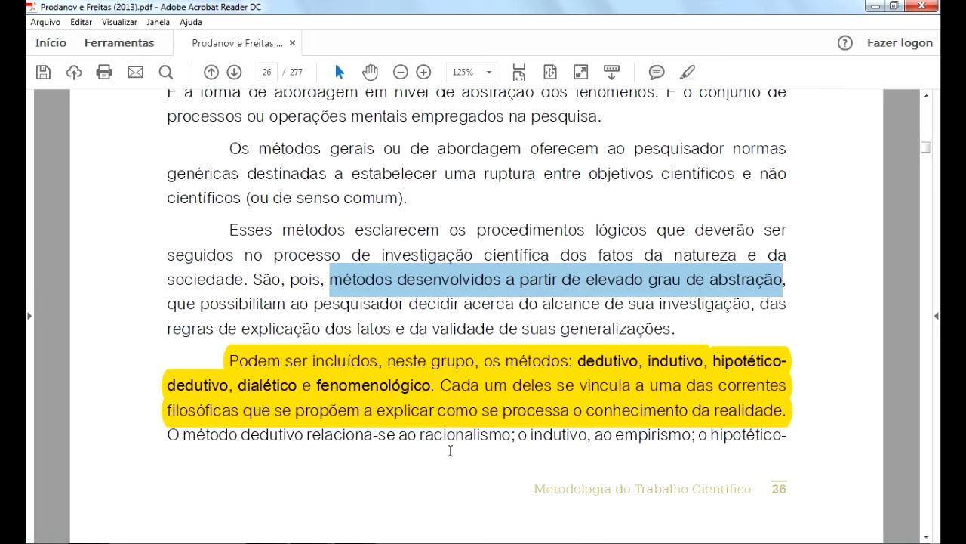
- Return to the Word notes and select the text "Arquivo pessoal" at the end of the table to examine it
{"action": "mouse_move", "coordinate": [241, 538]}
{"action": "left_click", "coordinate": [260, 482]}
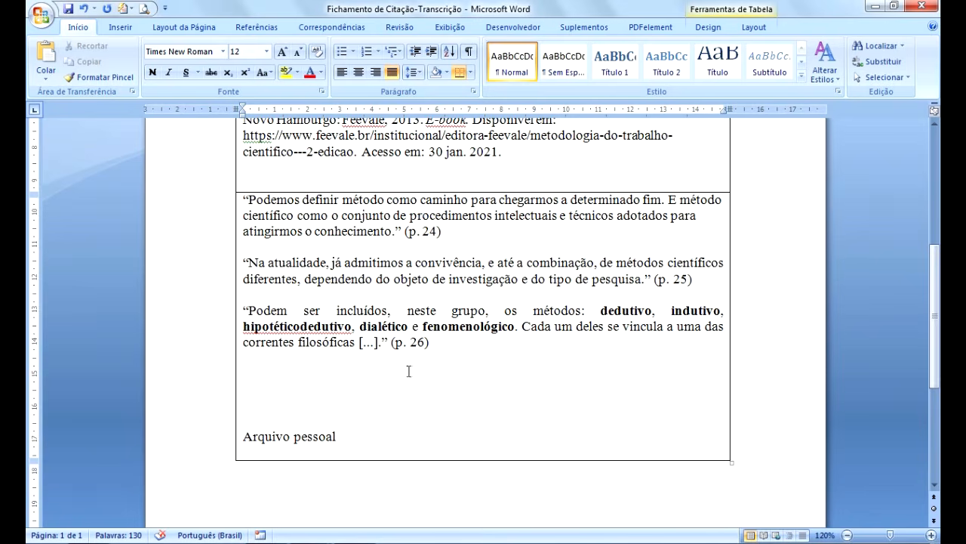
{"action": "left_click_drag", "start_coordinate": [239, 438], "coordinate": [339, 449]}
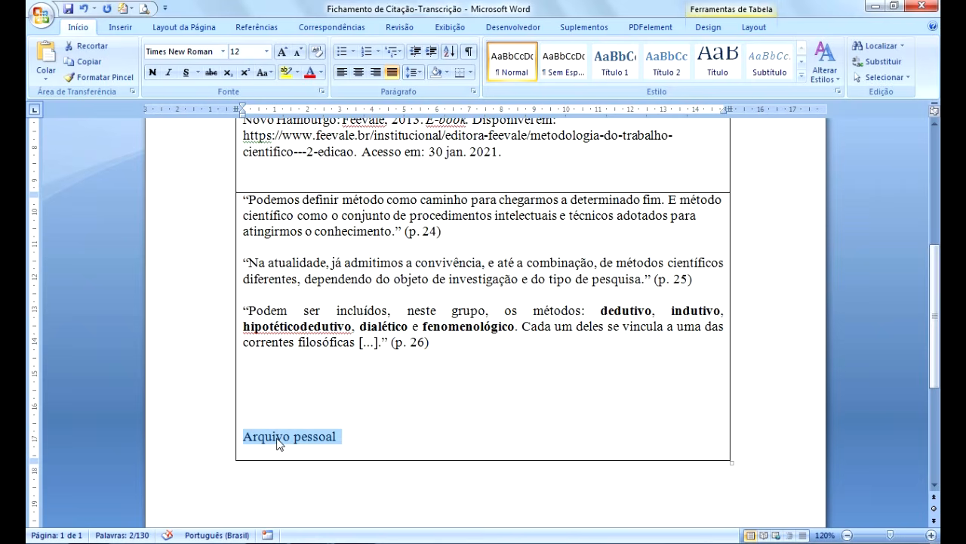
{"action": "key", "text": "ctrl"}
{"action": "key", "text": "ctrl"}
- Review the whole fichamento, from the institution header and reference to the quotations and "Arquivo pessoal", and clear the text selection
{"action": "scroll", "coordinate": [394, 316], "scroll_direction": "up", "scroll_amount": 8}
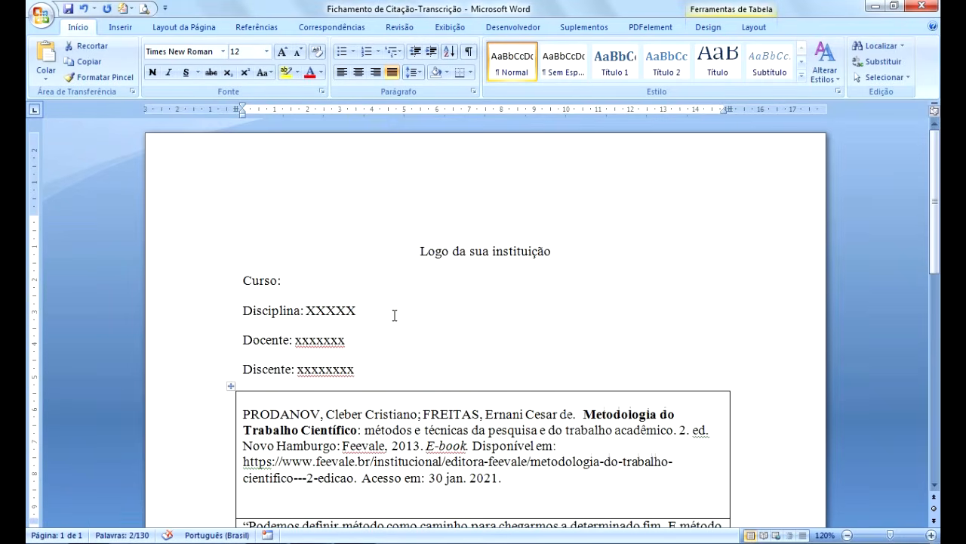
{"action": "scroll", "coordinate": [394, 315], "scroll_direction": "down", "scroll_amount": 4}
{"action": "scroll", "coordinate": [394, 322], "scroll_direction": "down", "scroll_amount": 2}
{"action": "scroll", "coordinate": [394, 323], "scroll_direction": "down", "scroll_amount": 1}
{"action": "scroll", "coordinate": [394, 322], "scroll_direction": "up", "scroll_amount": 2}
{"action": "scroll", "coordinate": [383, 413], "scroll_direction": "down", "scroll_amount": 5}
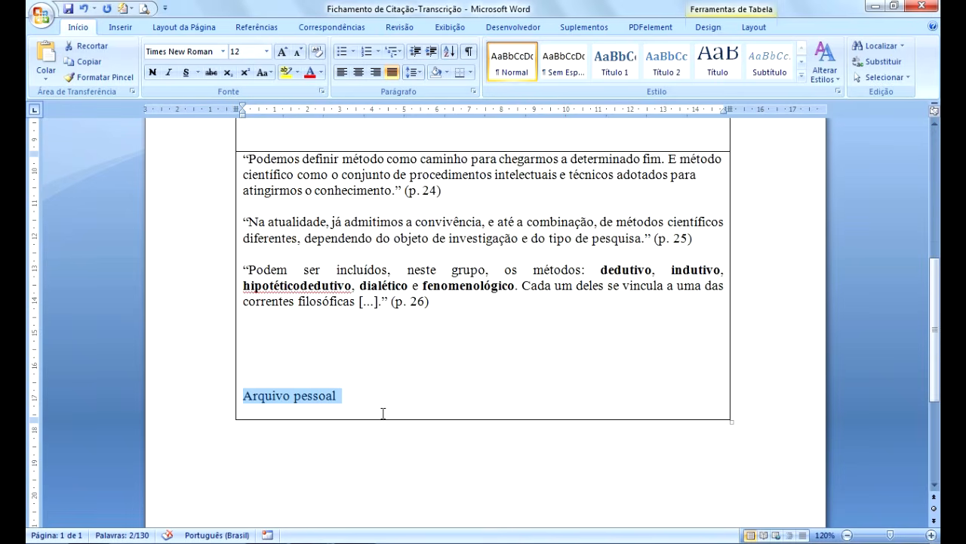
{"action": "left_click", "coordinate": [308, 395]}
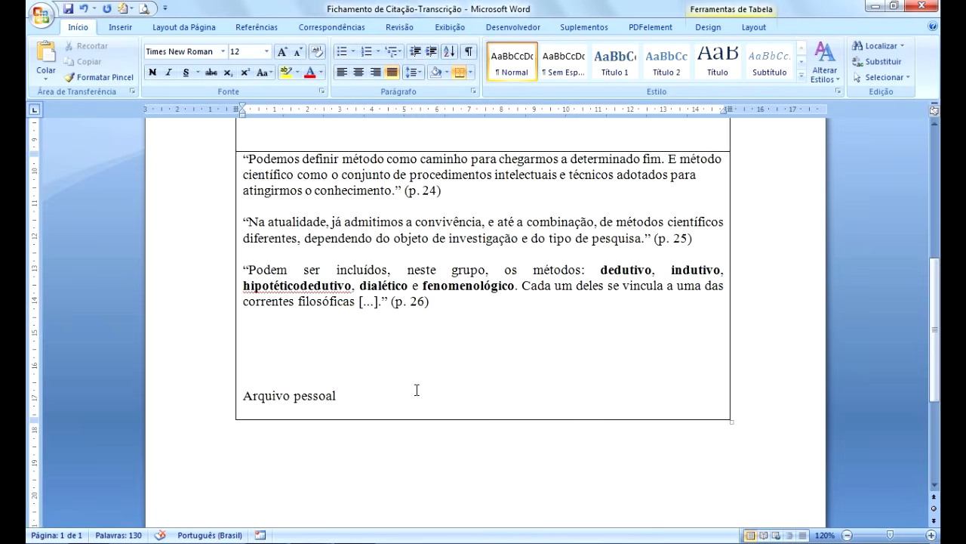
{"action": "scroll", "coordinate": [416, 389], "scroll_direction": "up", "scroll_amount": 8}
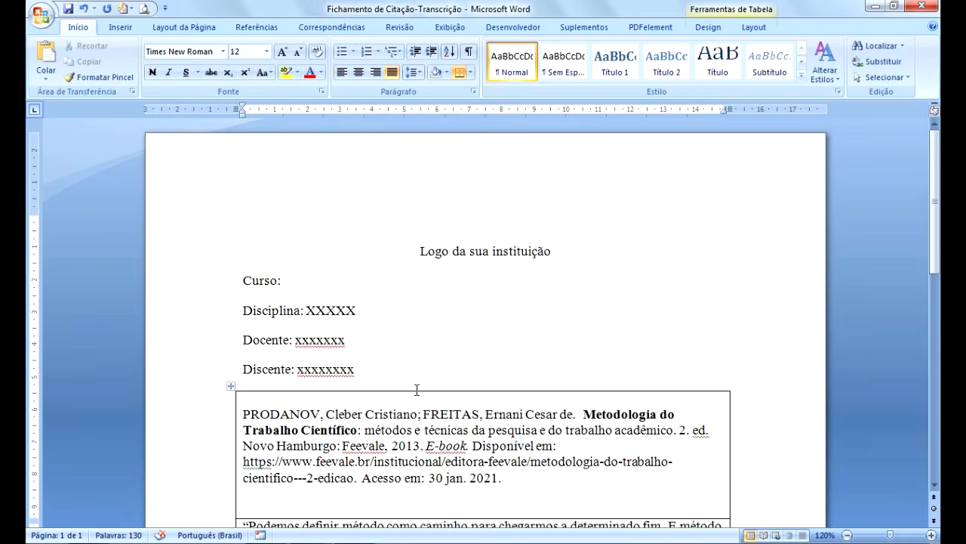